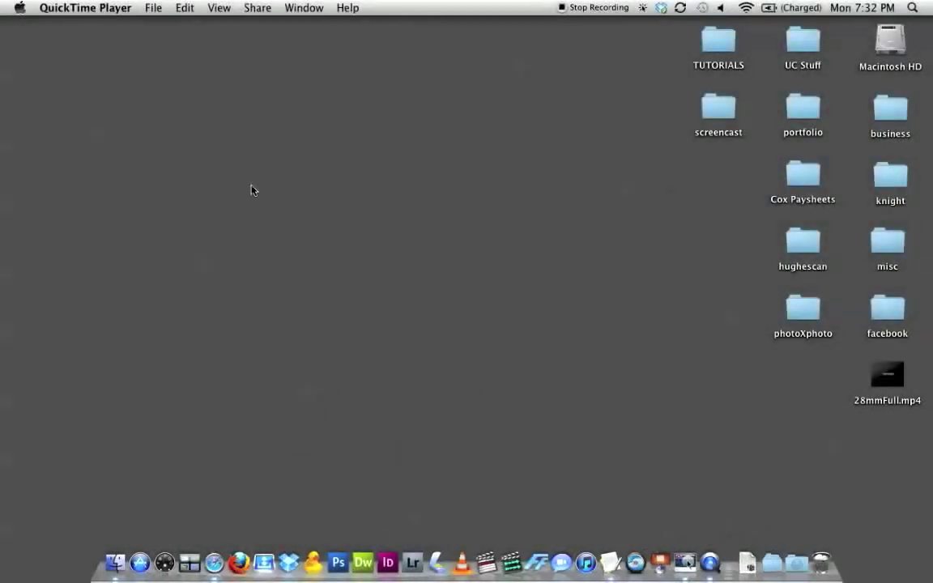
Switch to Finder and turn on automatic hiding for the Dock
left_click(251, 189)
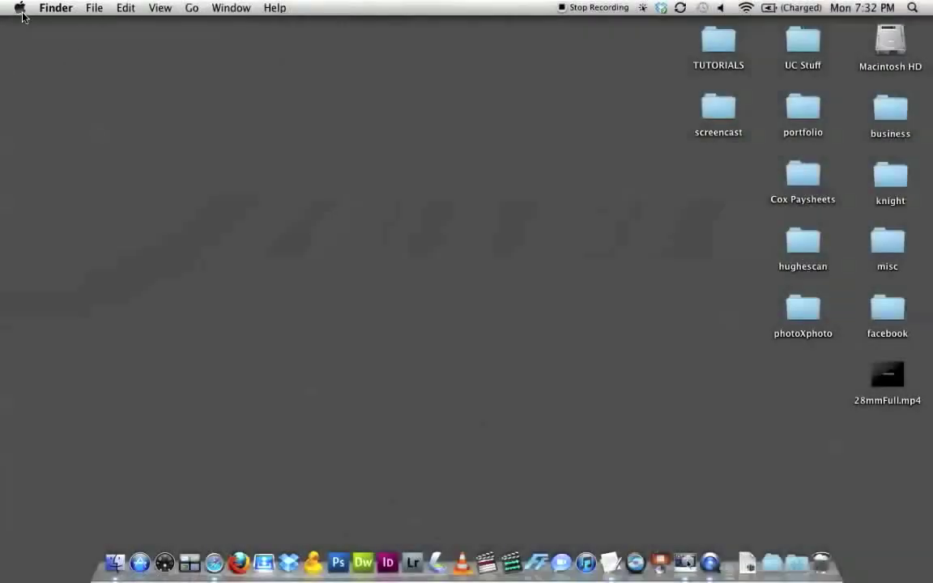
left_click(21, 11)
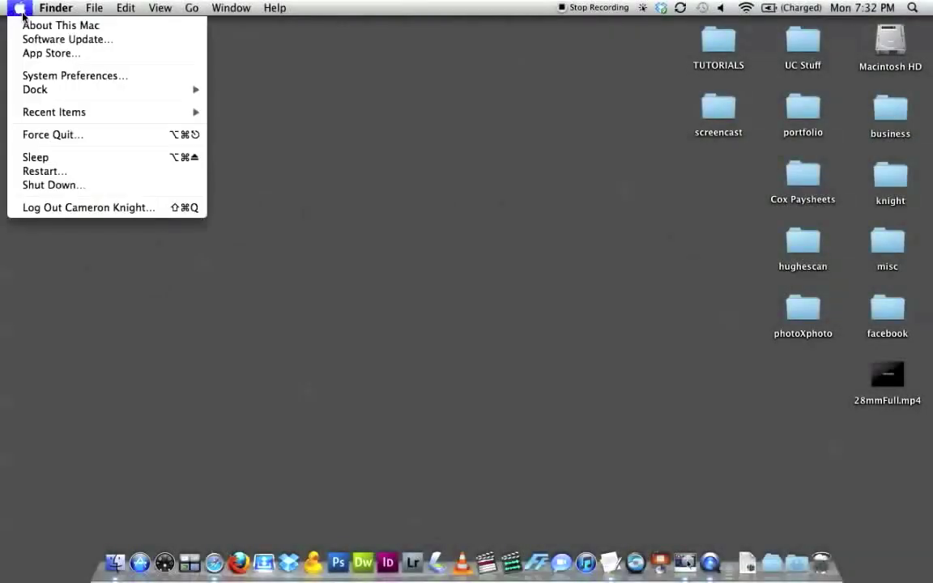
mouse_move(87, 91)
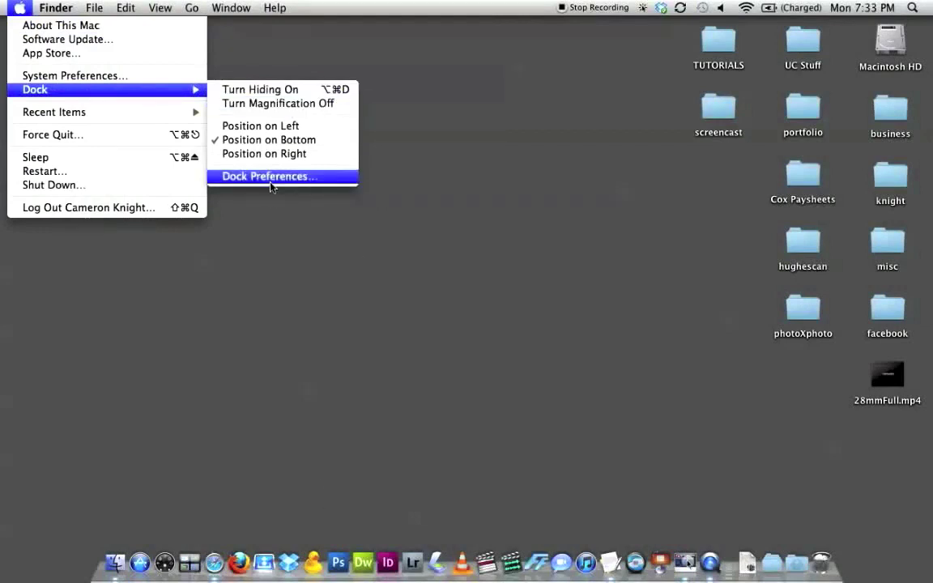
left_click(275, 93)
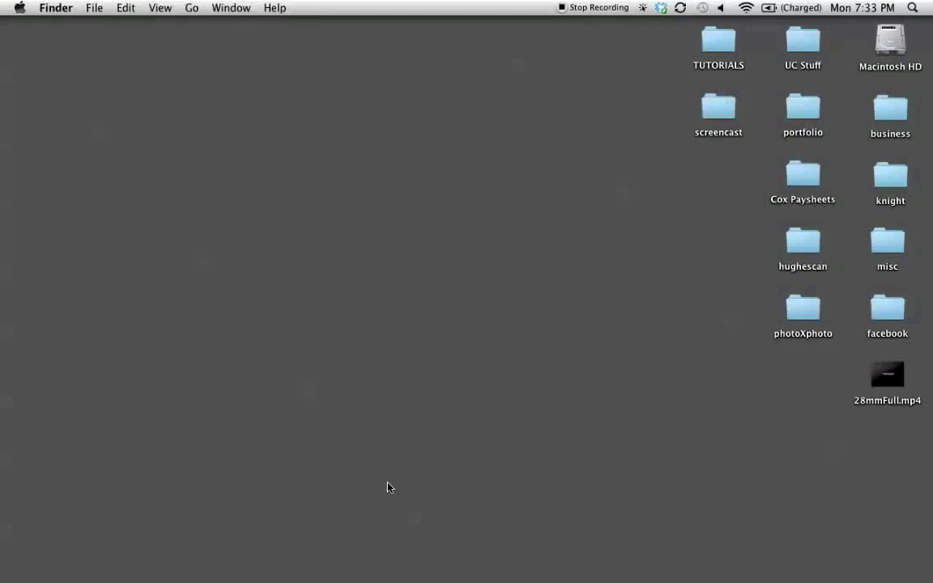
mouse_move(376, 581)
Turn Dock hiding back off
left_click(20, 6)
mouse_move(47, 88)
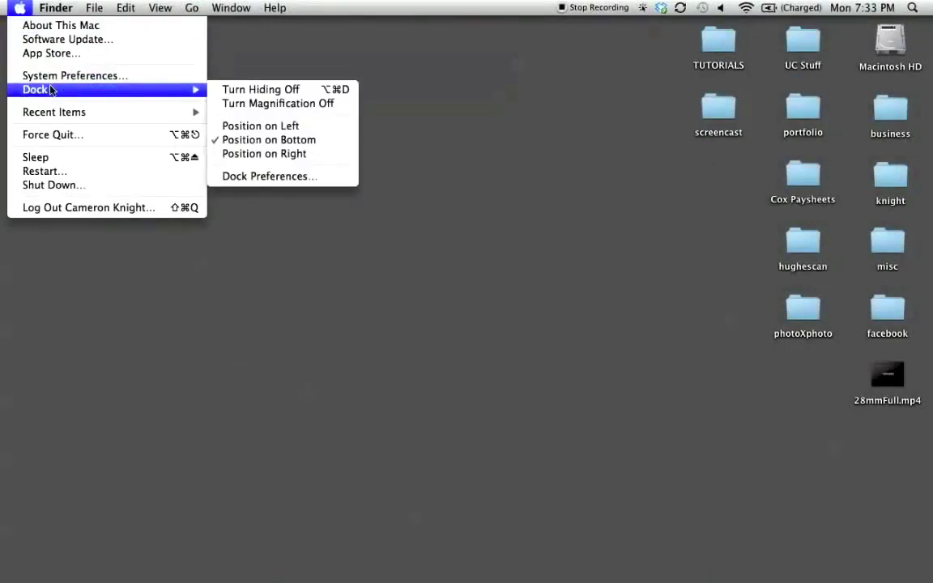
left_click(255, 91)
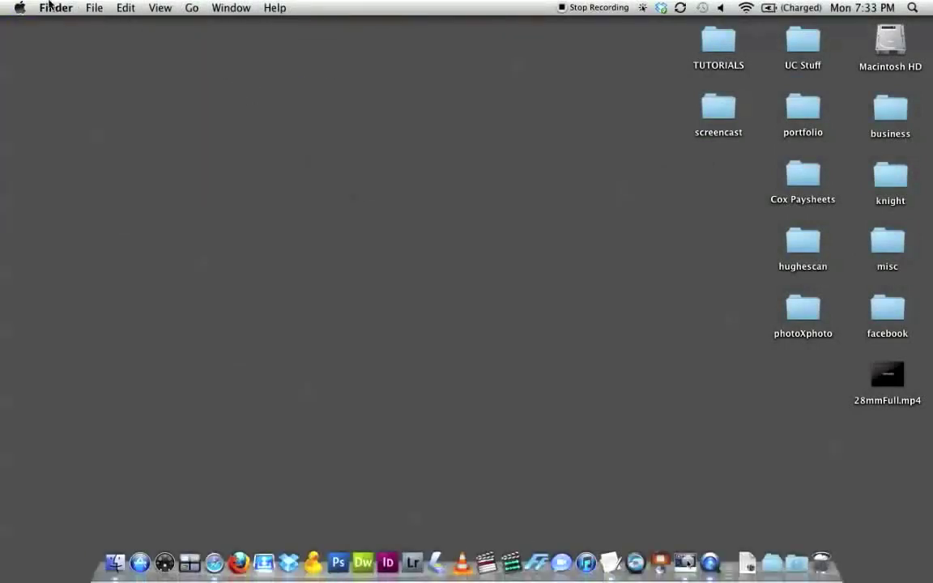
Turn Dock magnification off and back on
left_click(19, 8)
mouse_move(58, 91)
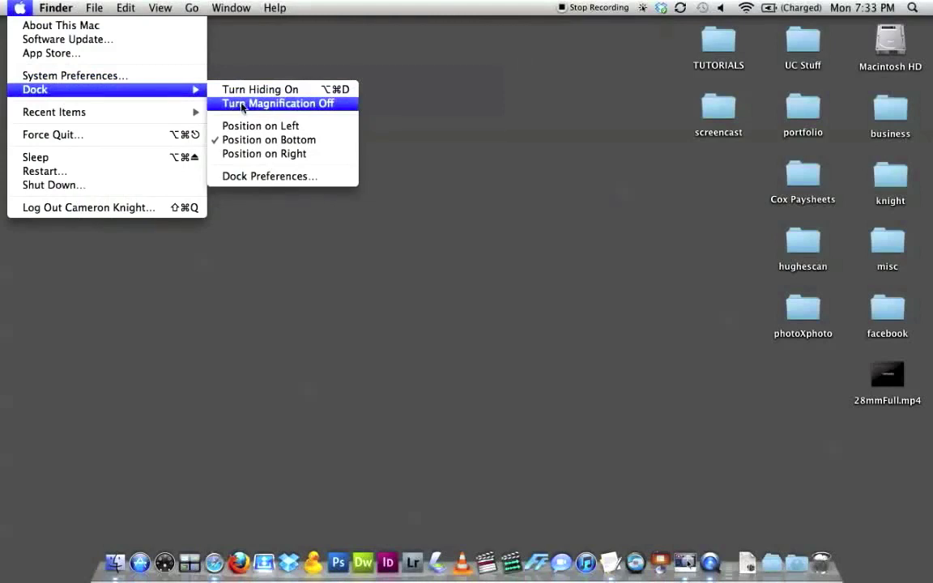
left_click(293, 108)
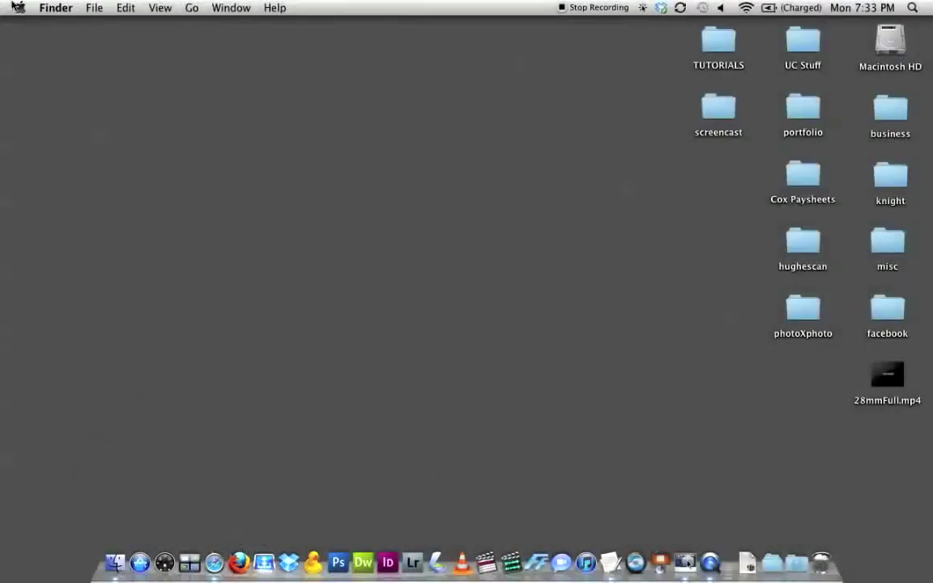
left_click(20, 7)
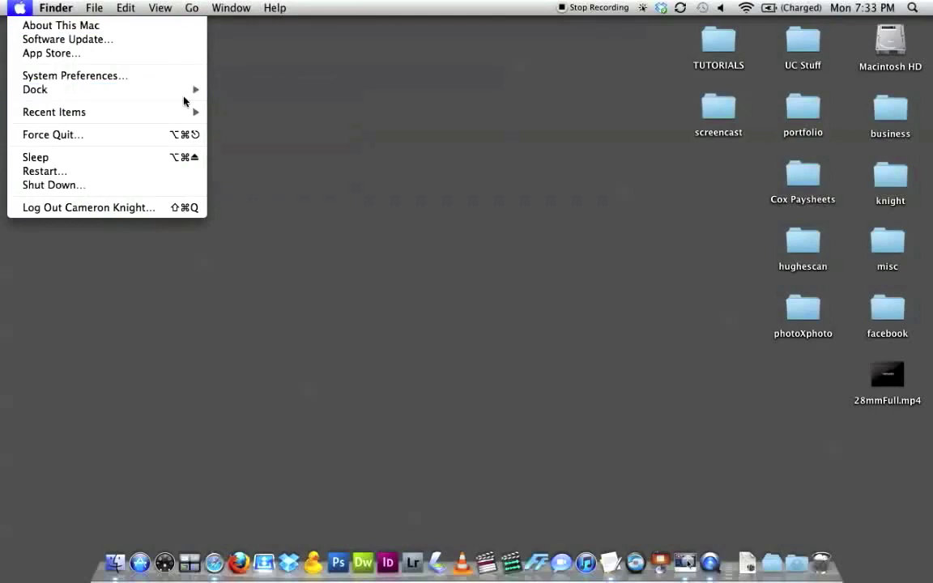
left_click(251, 103)
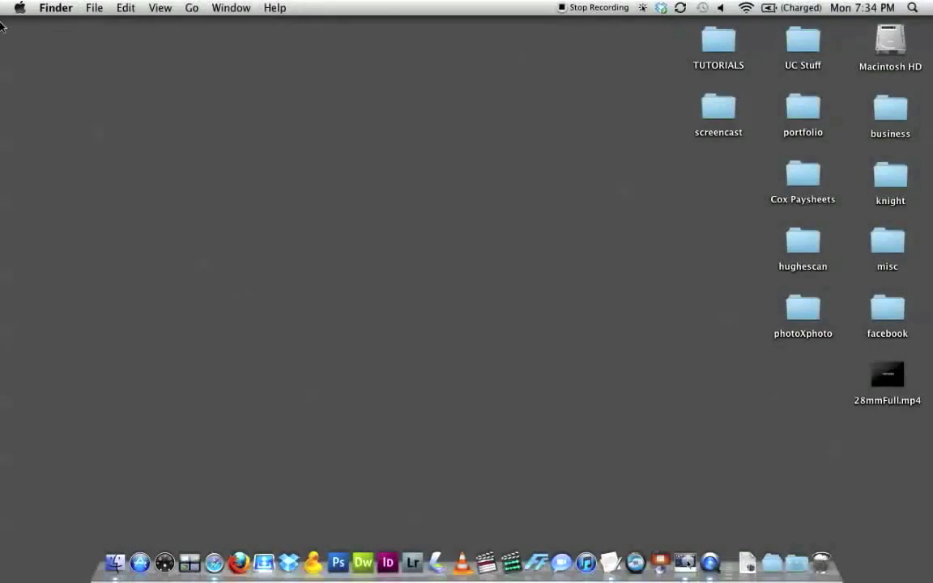
Try the Dock on the left and right edges of the screen, and return it to the bottom edge
left_click(18, 9)
mouse_move(57, 87)
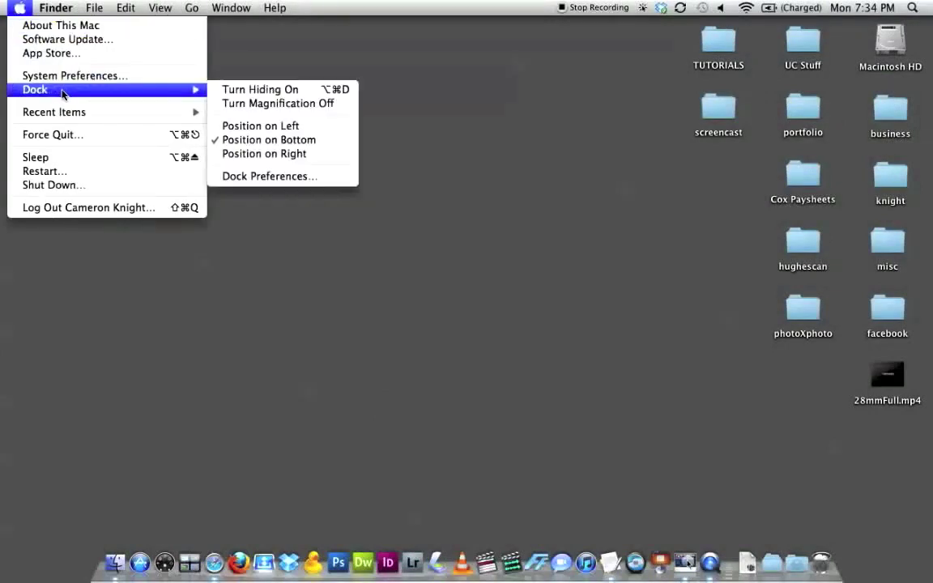
left_click(286, 126)
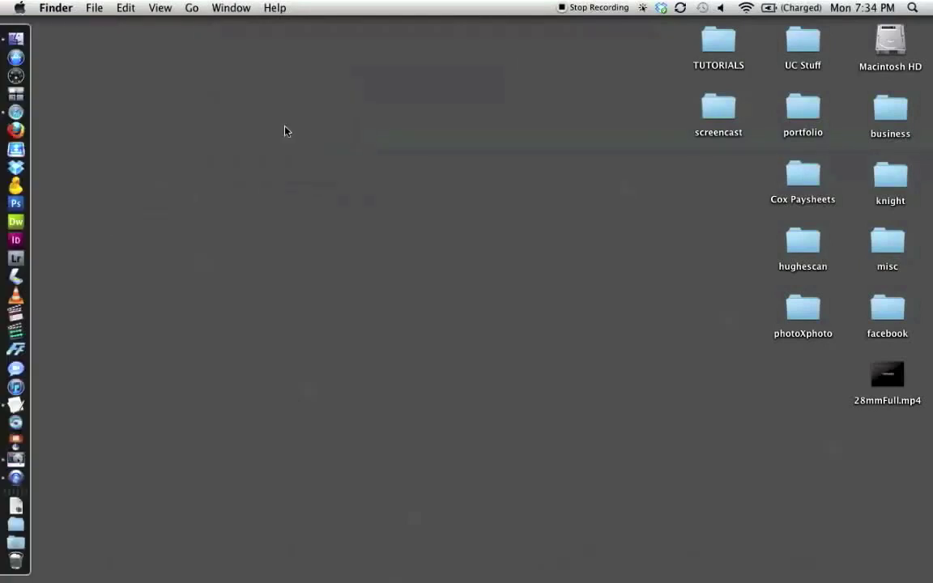
left_click(19, 9)
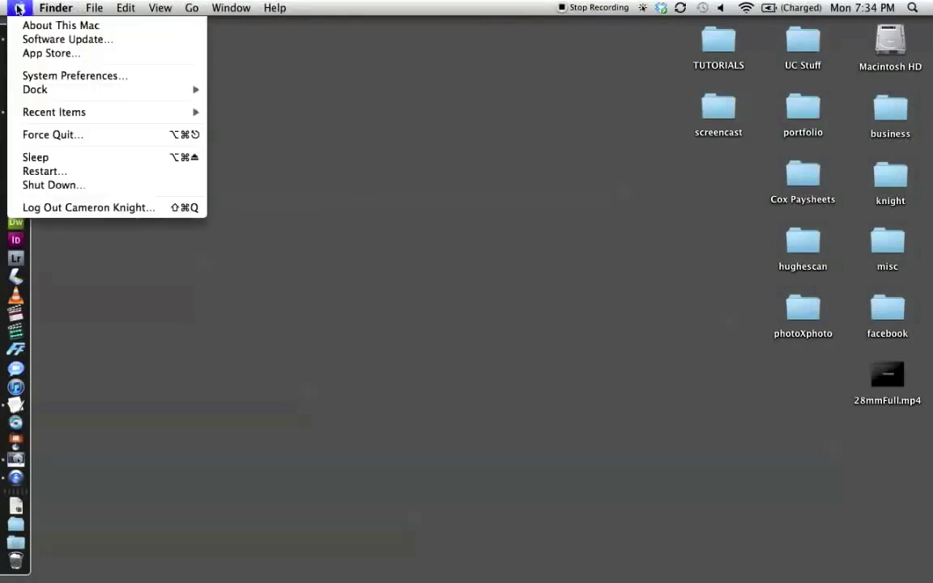
left_click(250, 154)
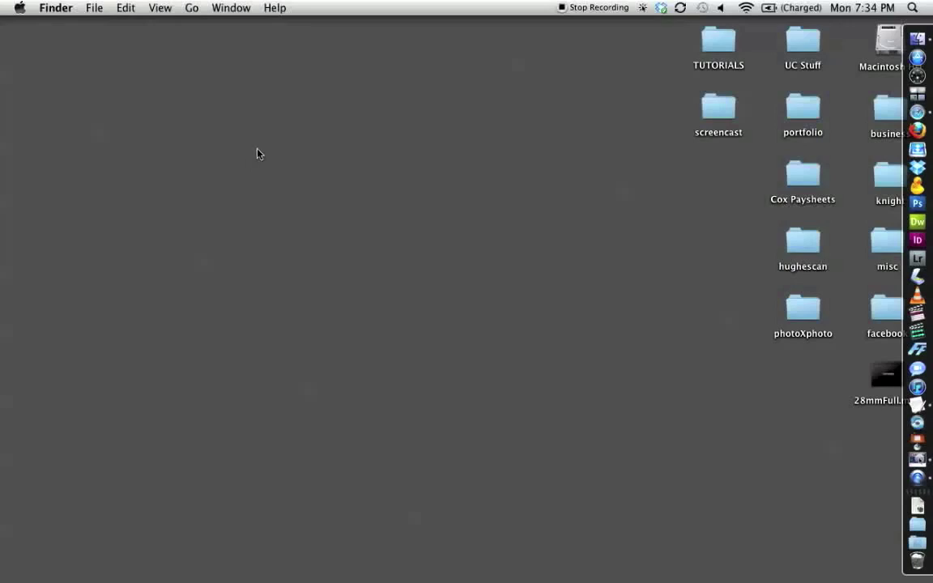
left_click(20, 7)
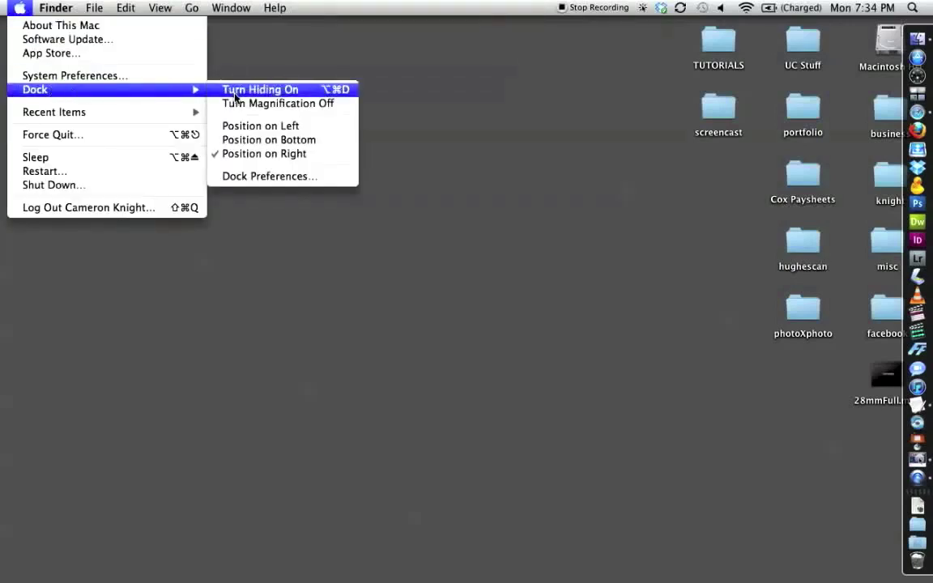
left_click(251, 145)
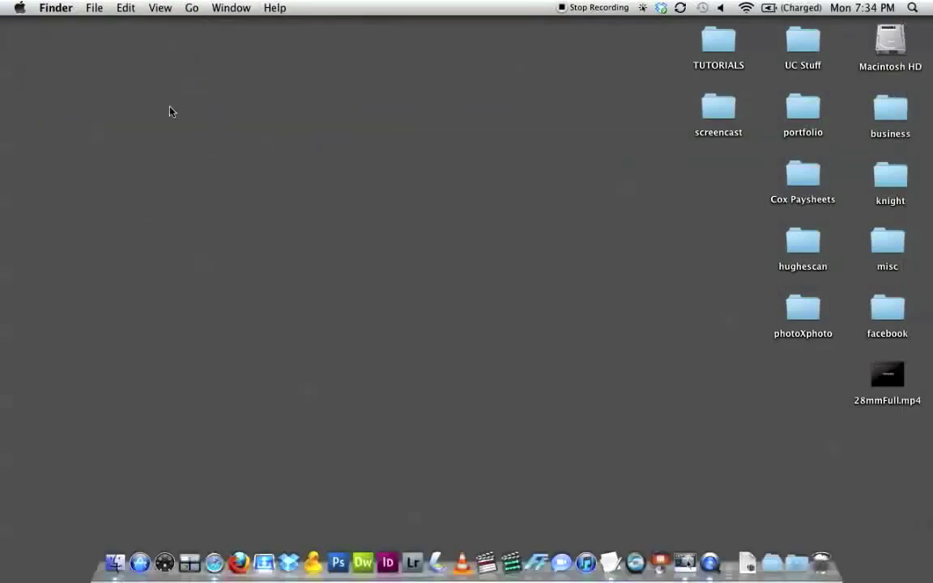
Open the Dock preferences
left_click(20, 8)
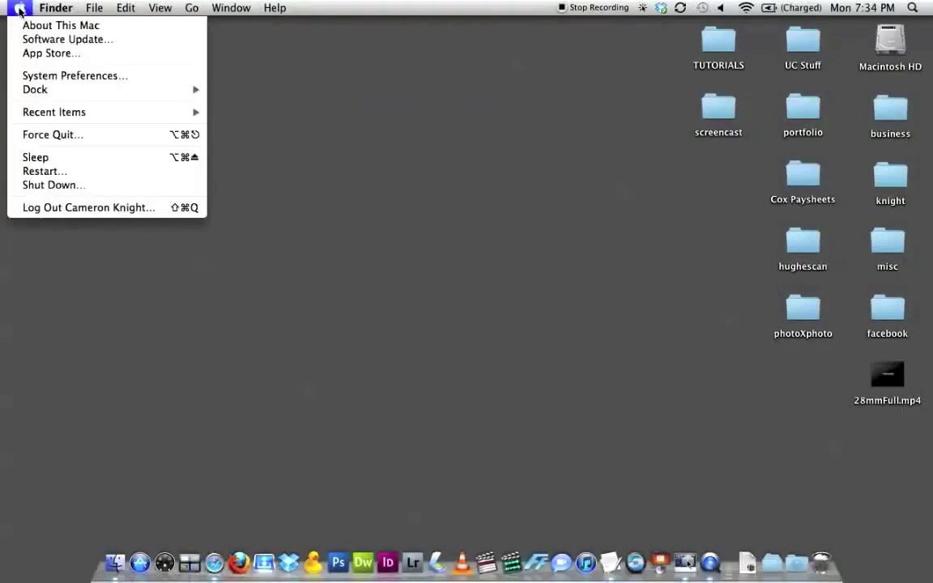
mouse_move(58, 92)
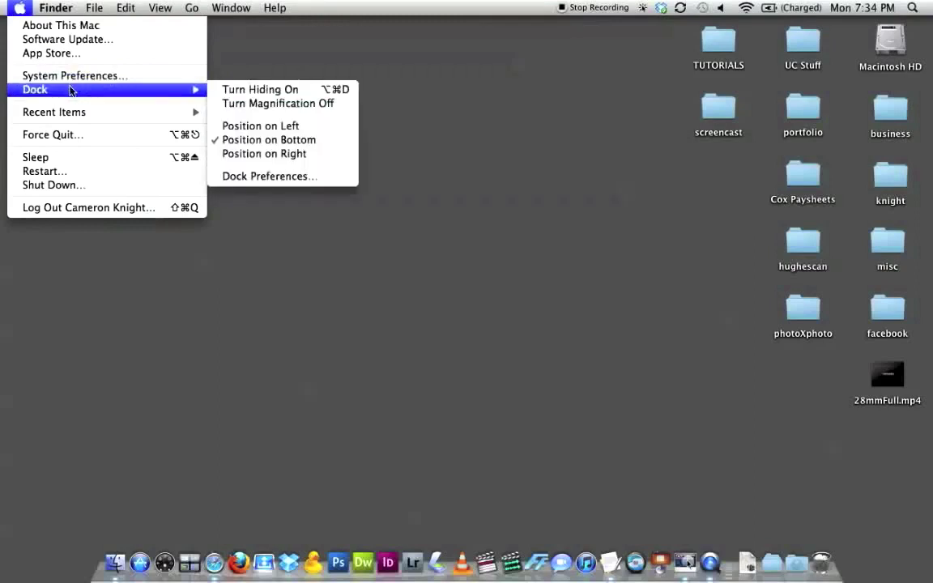
left_click(239, 178)
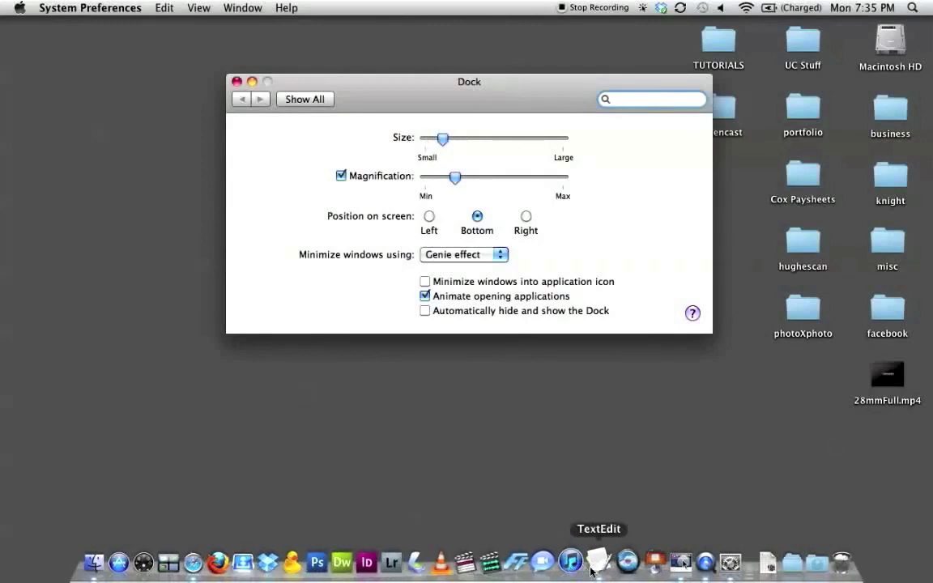
Try the smallest Dock size and a larger one, and settle on a size near the Small end
mouse_move(442, 138)
left_mouse_down()
mouse_move(473, 139)
mouse_move(424, 144)
left_mouse_up()
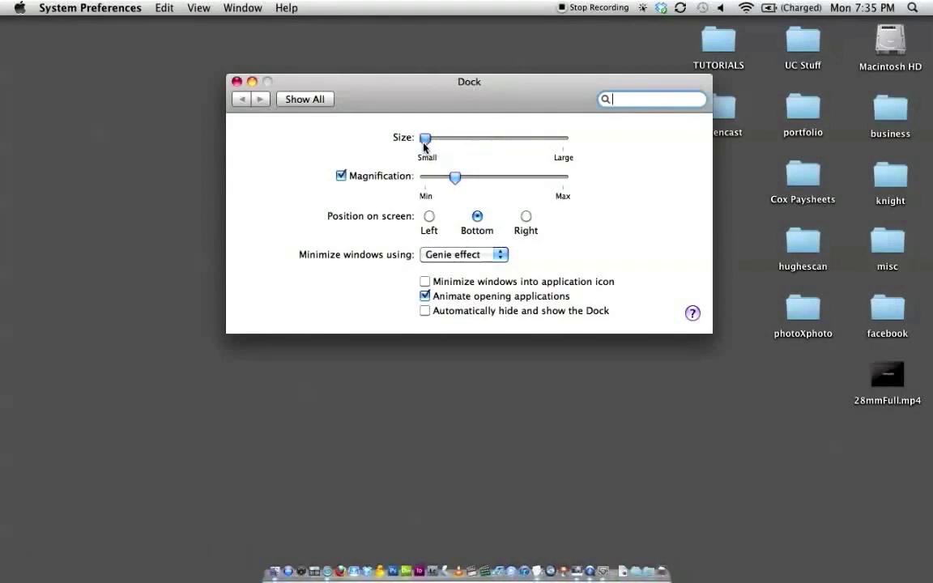
left_click_drag(425, 145, 442, 146)
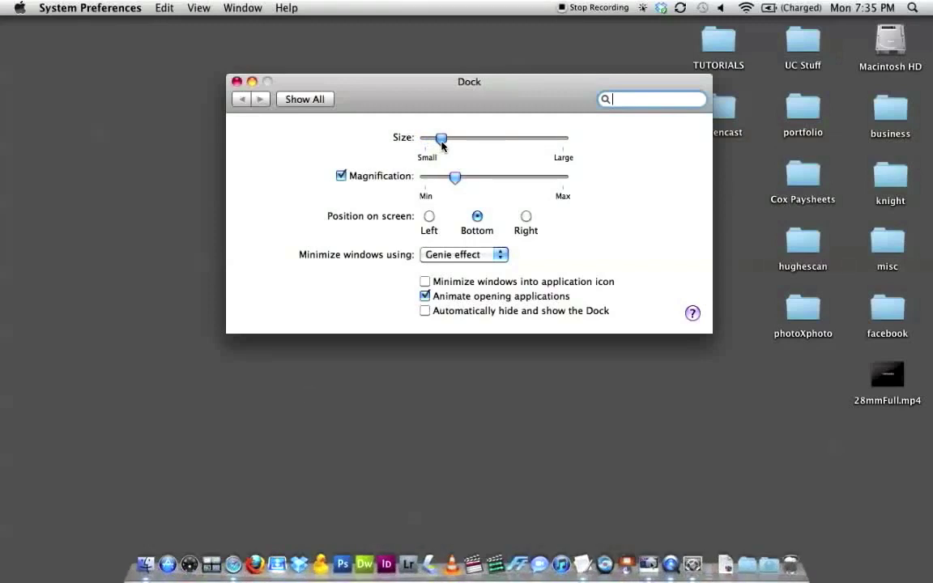
left_click_drag(442, 146, 462, 143)
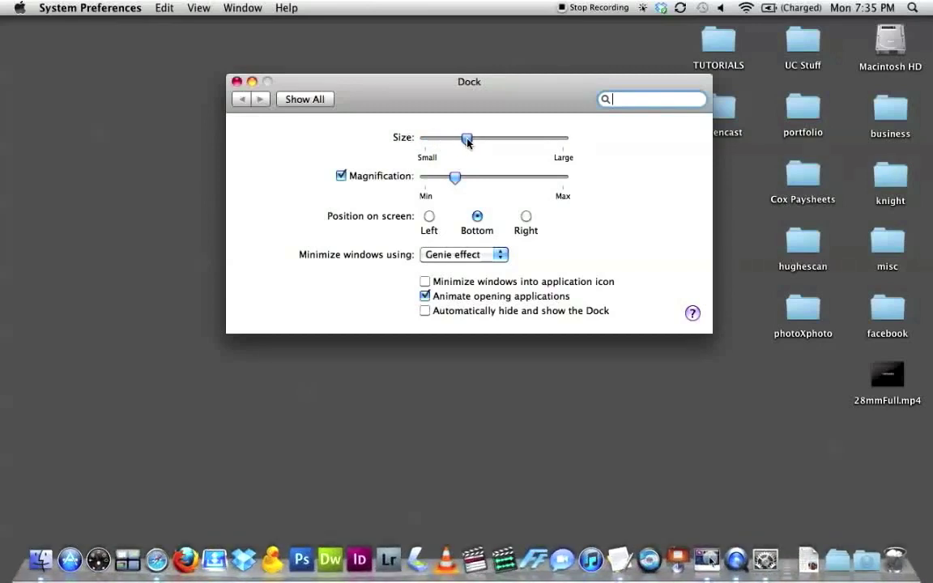
left_click_drag(463, 143, 460, 140)
left_click_drag(460, 138, 457, 139)
left_click_drag(454, 140, 445, 143)
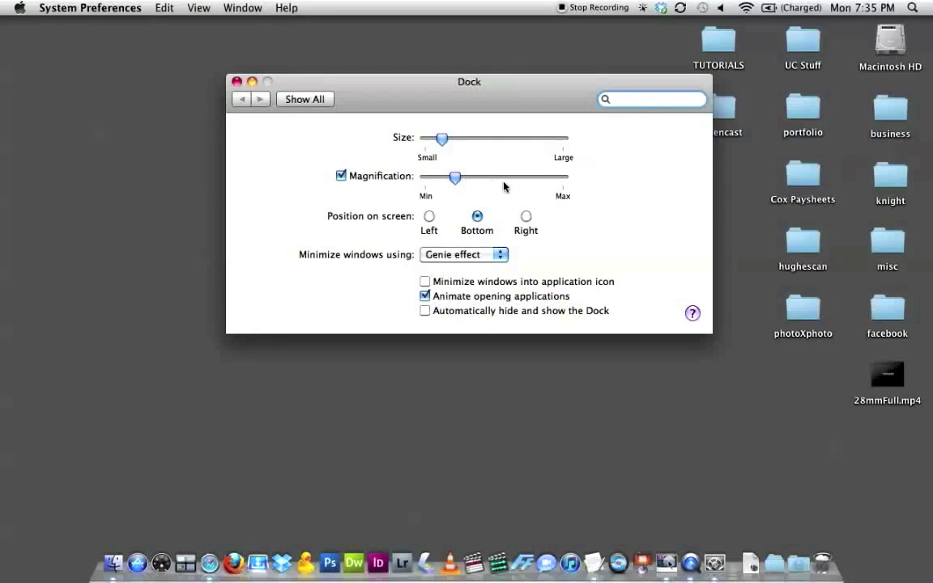
Try the Dock magnification at Max and reduce it to near the Min end
left_click_drag(455, 179, 563, 192)
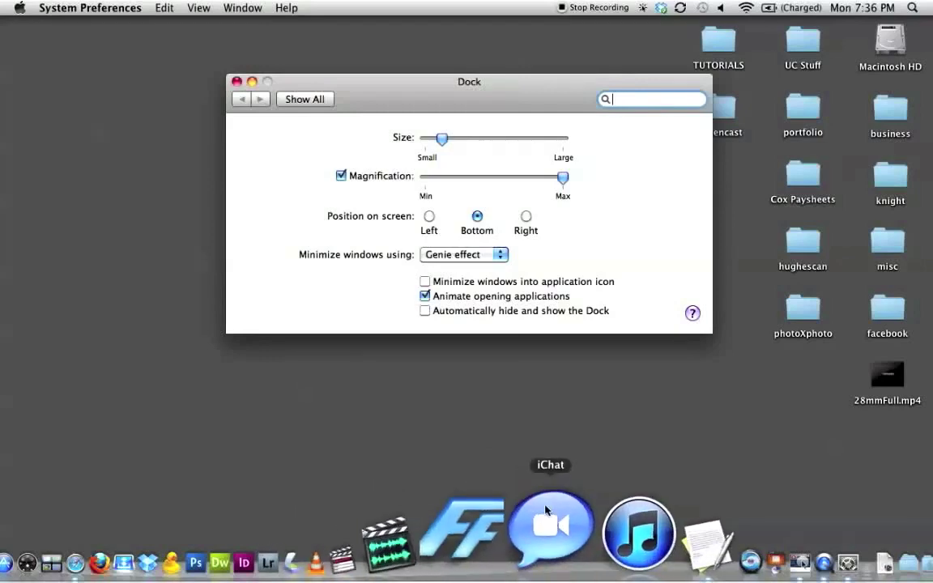
left_click_drag(557, 182, 448, 182)
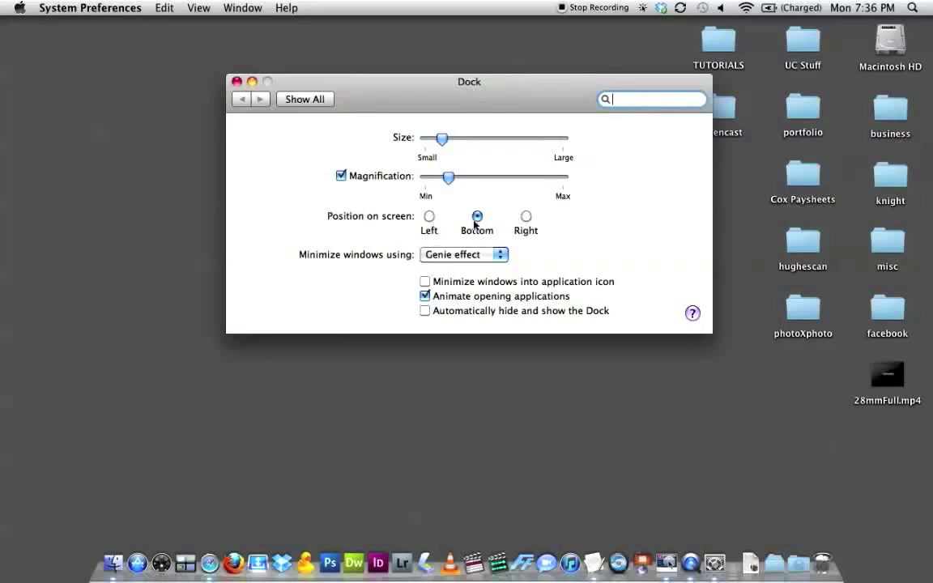
Set the Dock's position on screen to Right and Left, and return it to Bottom
left_click(526, 216)
left_click(429, 217)
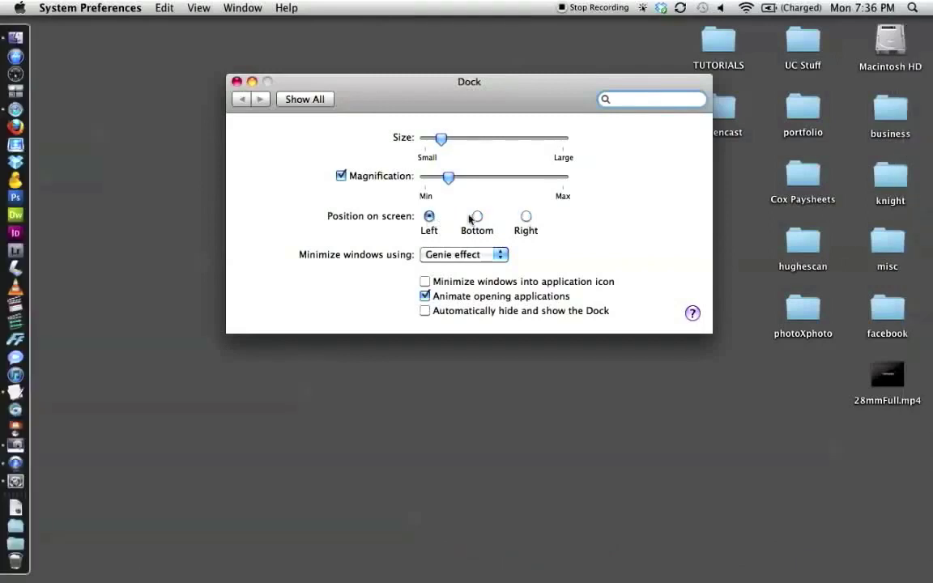
left_click(477, 216)
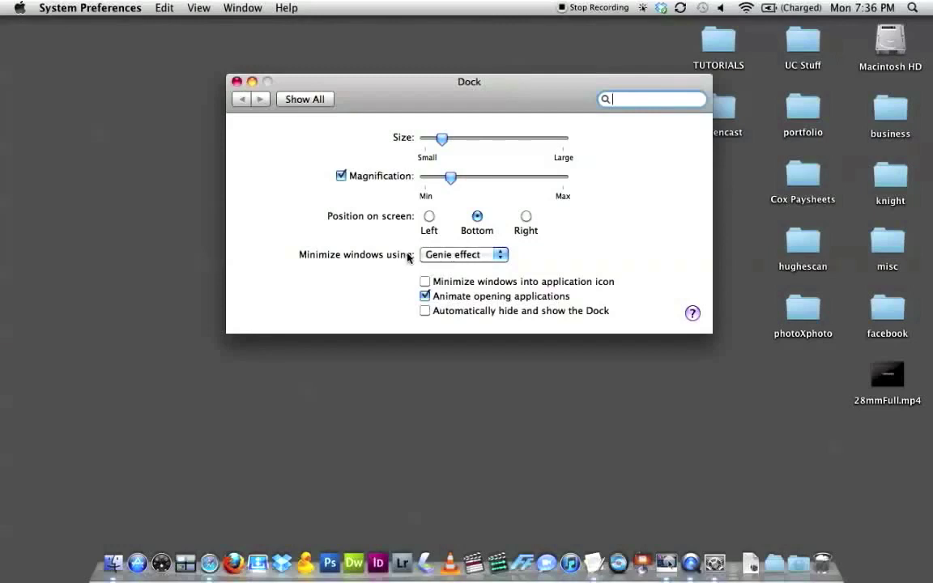
Keep Genie effect for minimizing windows and test it by opening and minimizing a Safari window
left_click(457, 256)
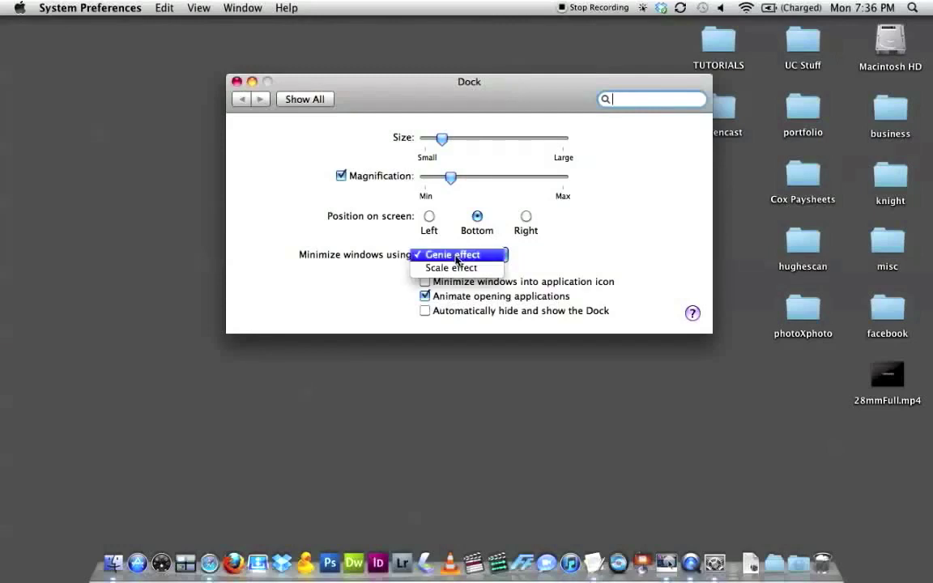
left_click(456, 255)
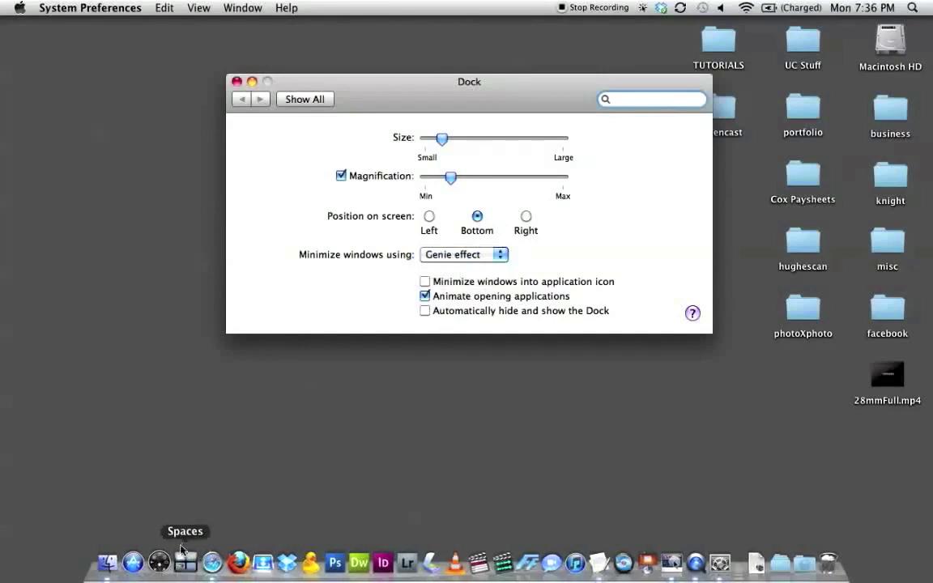
left_click(209, 563)
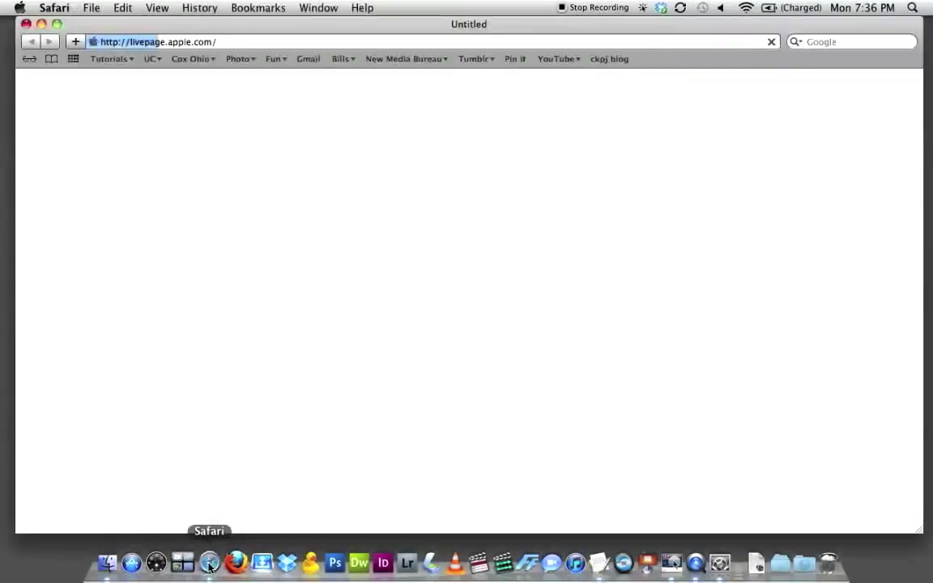
left_click_drag(227, 25, 220, 28)
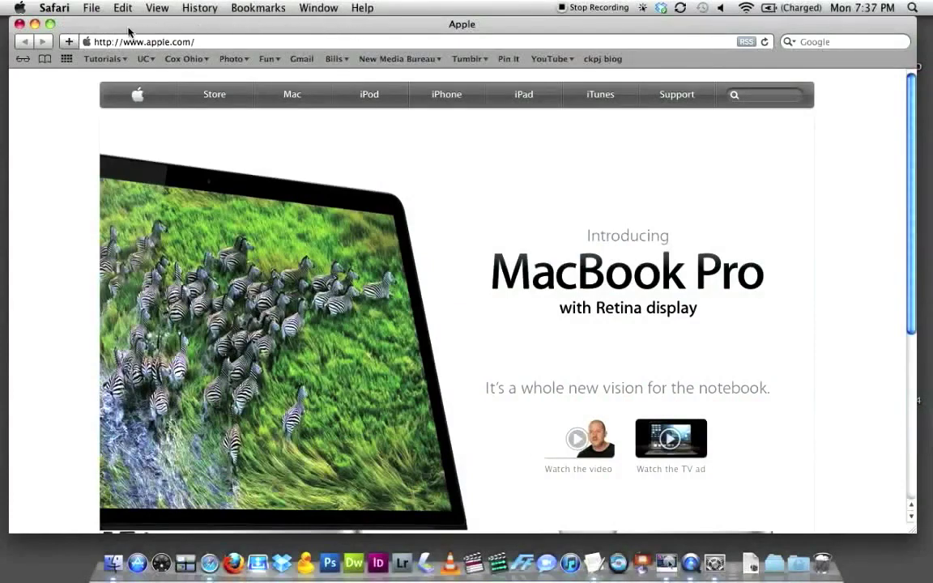
key("super+m")
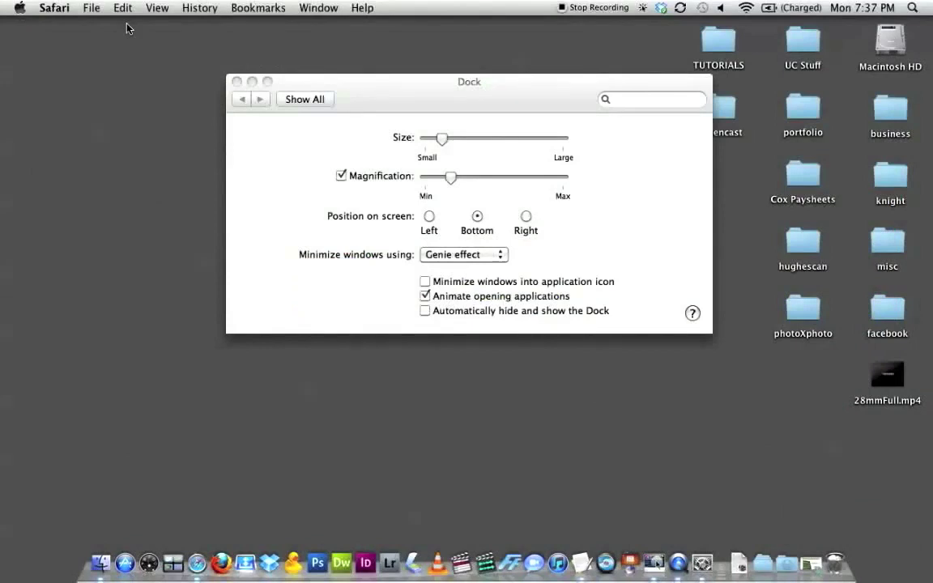
Set windows to minimize using Scale effect and test it by restoring and minimizing the Safari window
left_click(452, 255)
left_click(452, 266)
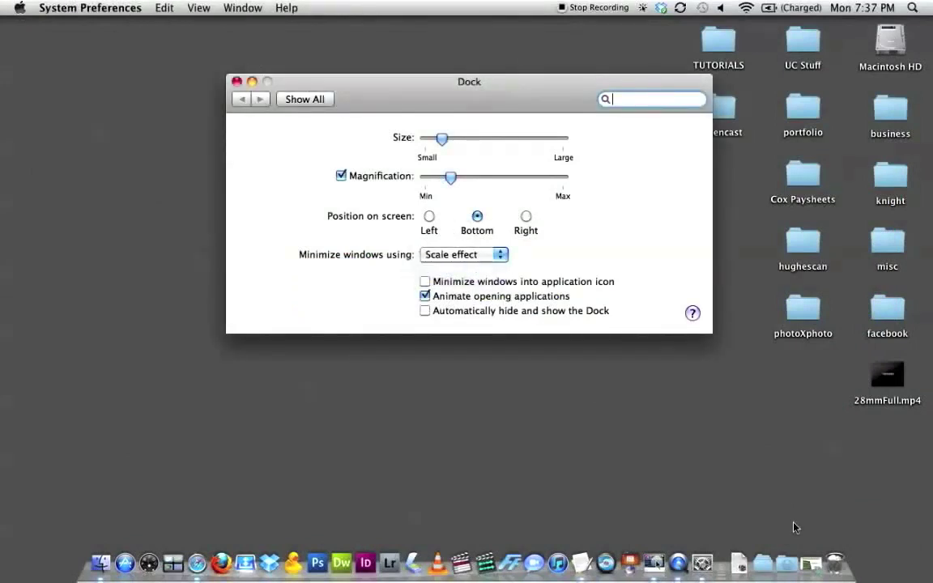
left_click(811, 562)
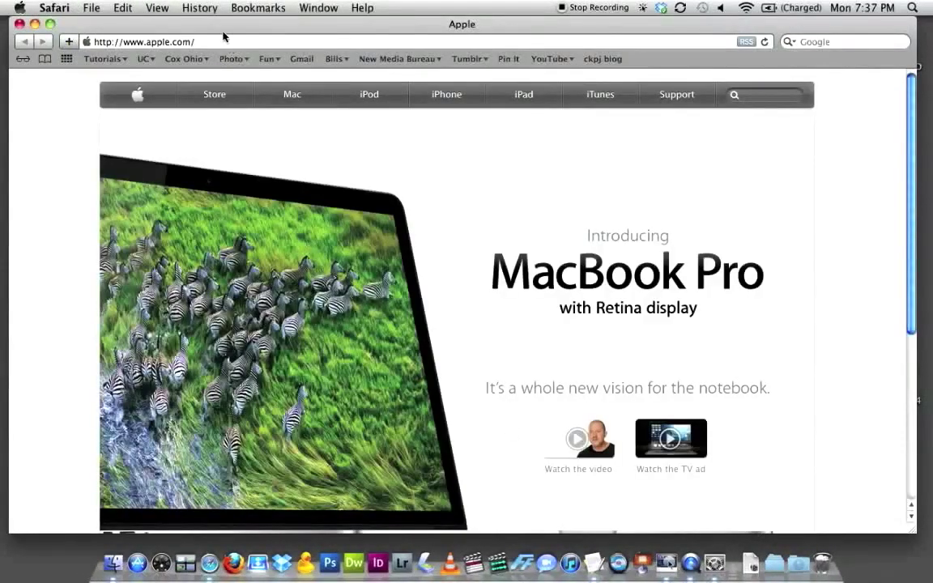
left_click(35, 24)
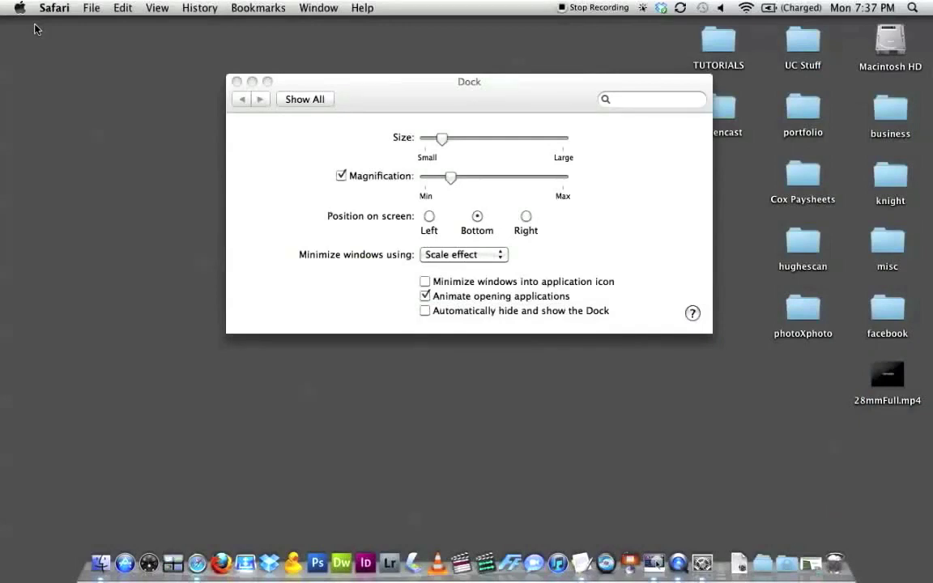
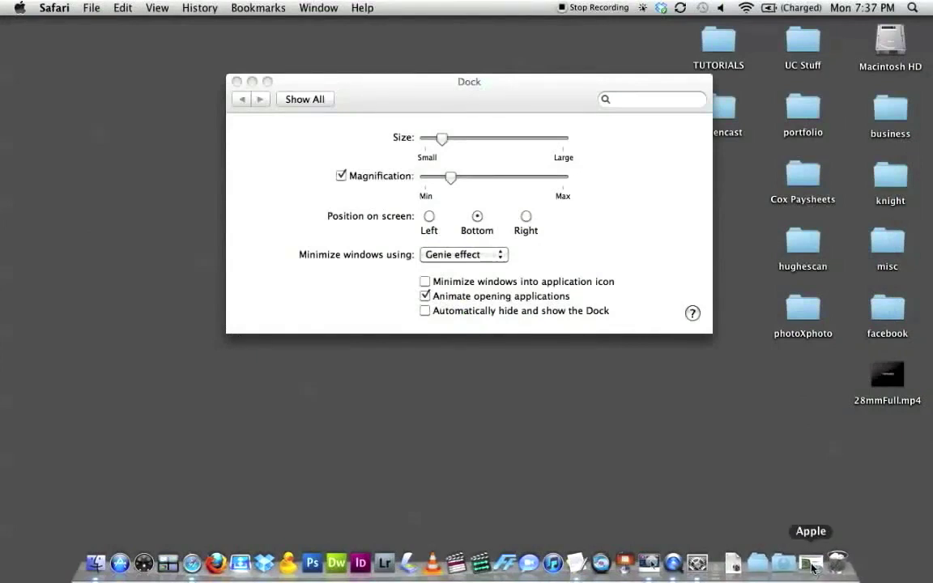
Turn on Minimize windows into application icon and test it by twice restoring and minimizing the Safari window
left_click(425, 282)
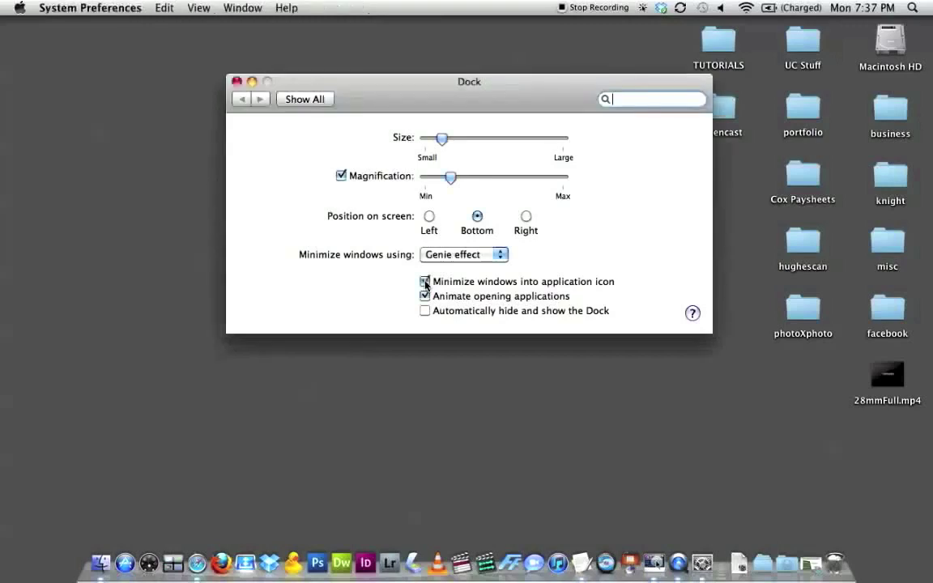
left_click(812, 565)
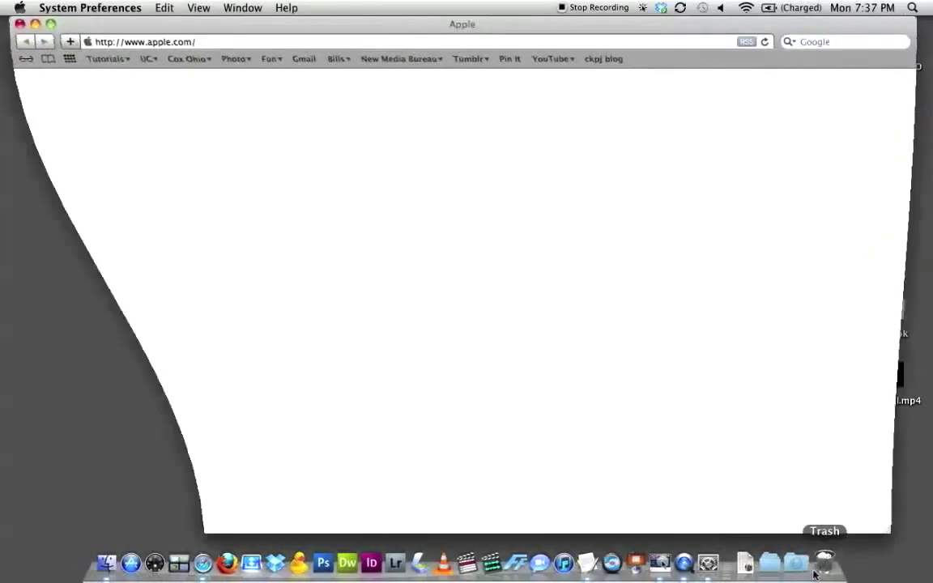
left_click(35, 24)
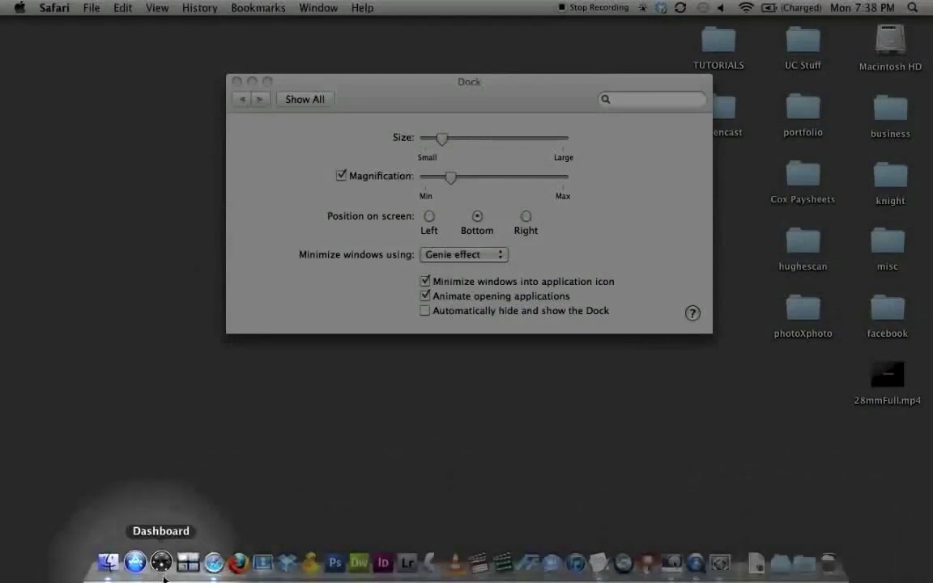
left_click(209, 563)
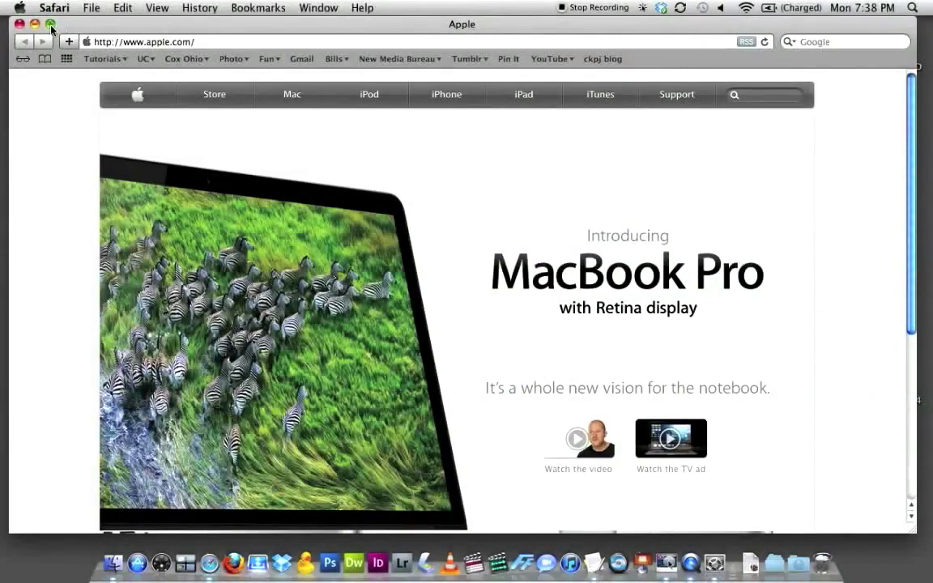
left_click(35, 25)
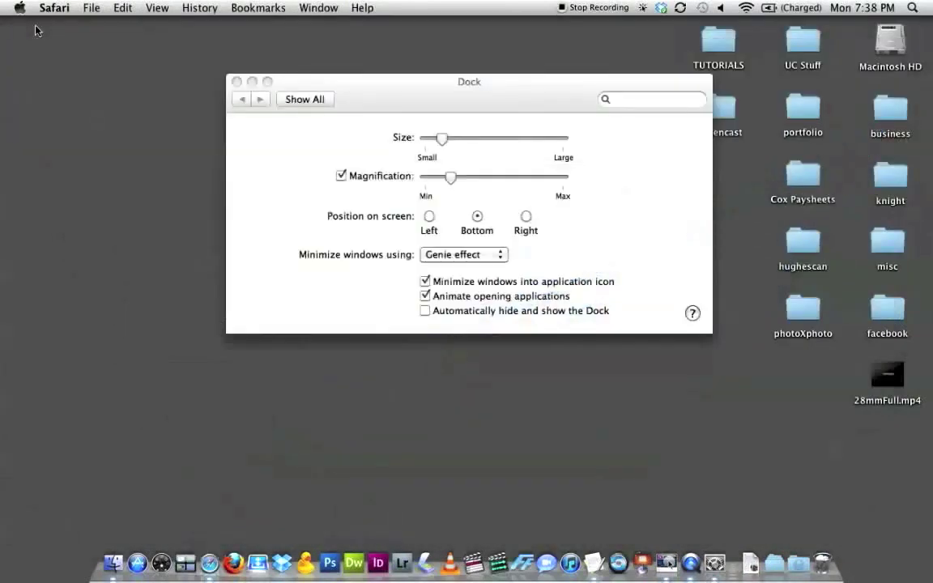
Turn off Minimize windows into application icon, and restore and minimize the Safari window to test it
left_click(429, 285)
left_click(427, 283)
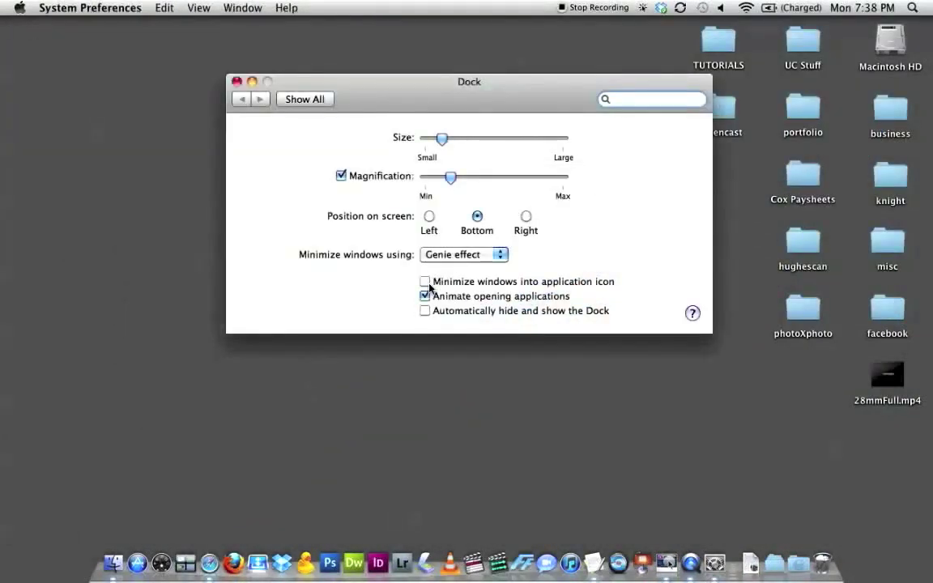
left_click(209, 562)
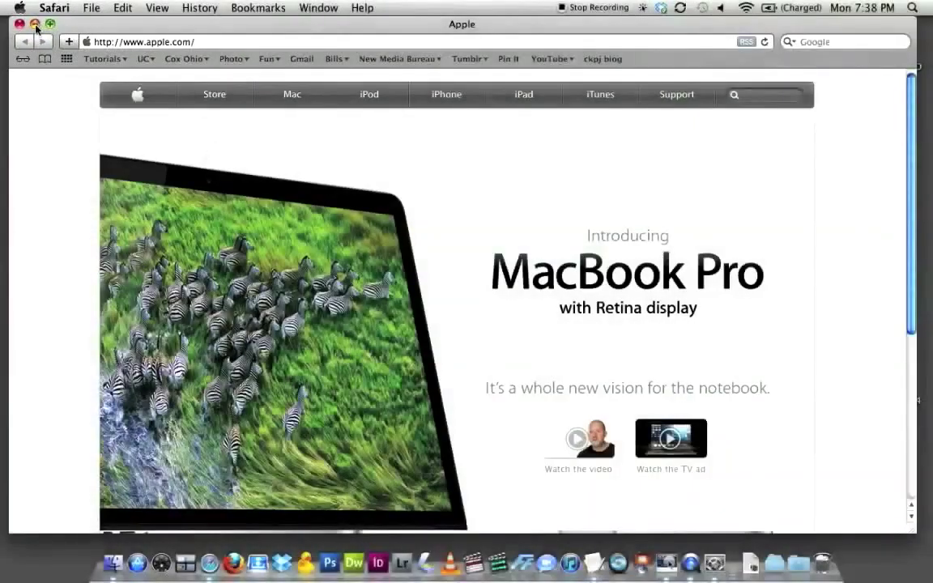
left_click(34, 25)
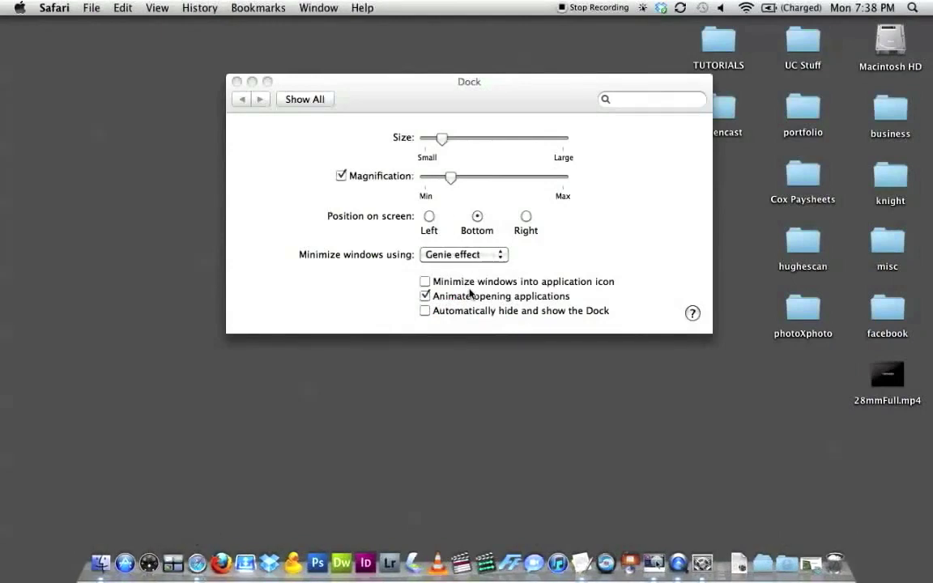
Launch Firefox to test the application-opening animation, and close its window after shifting it fully into view
left_click(388, 298)
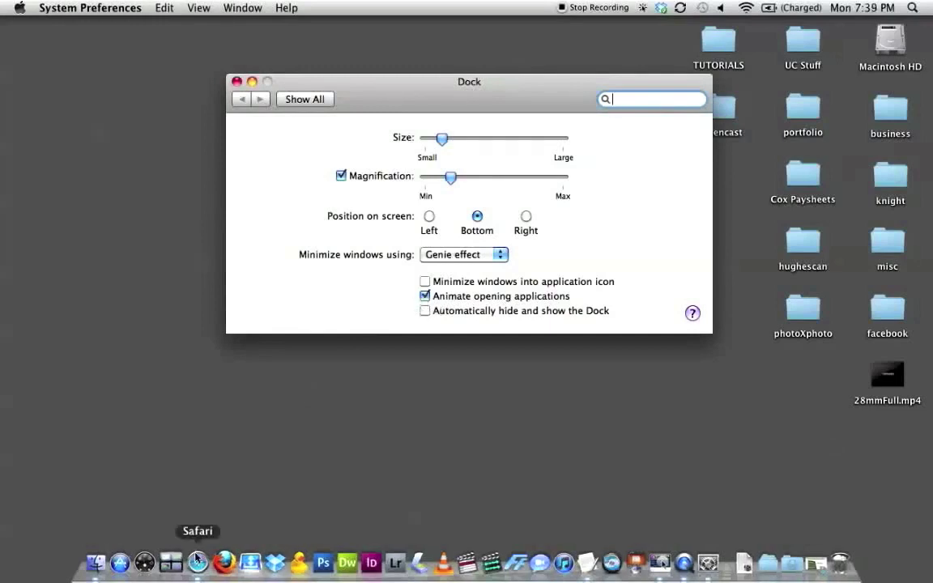
left_click(222, 563)
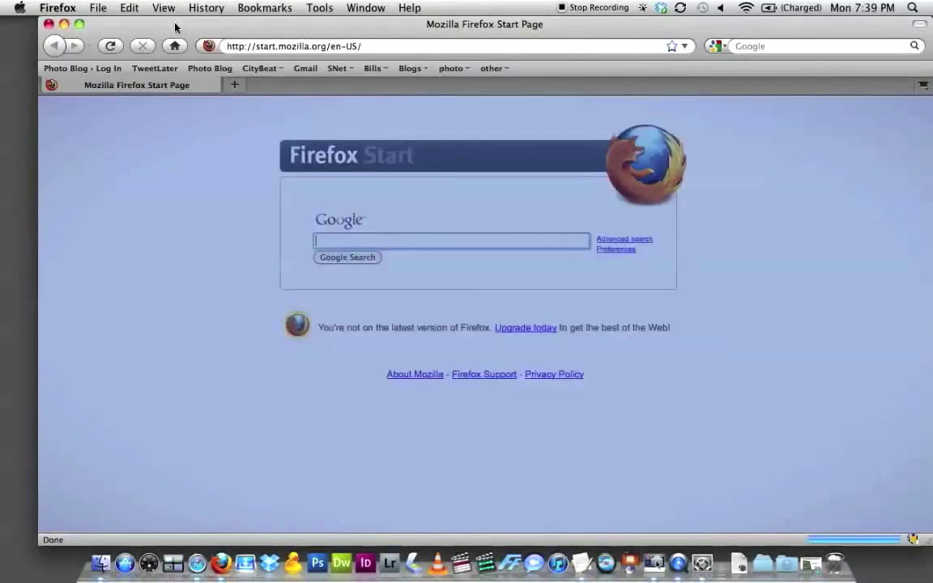
left_click_drag(175, 28, 156, 12)
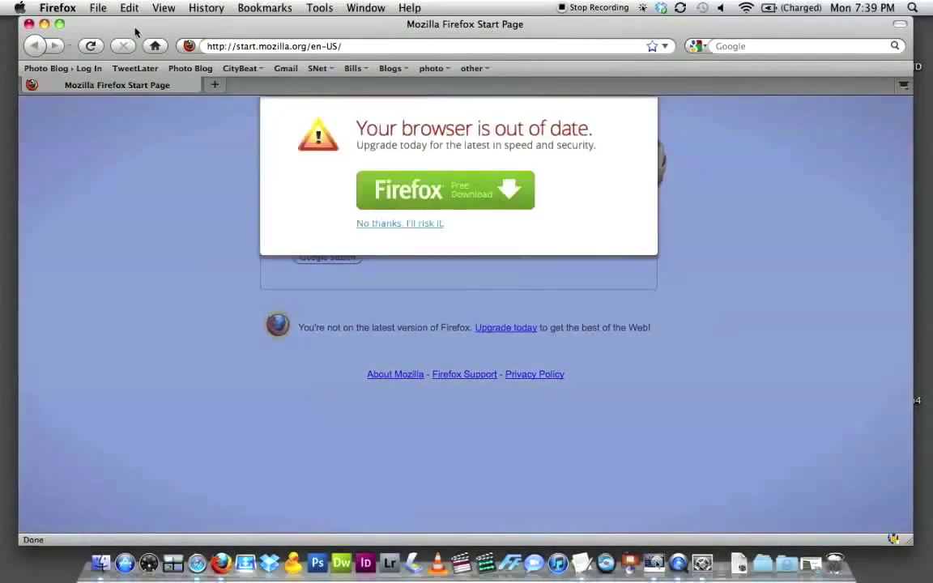
left_click_drag(176, 29, 171, 28)
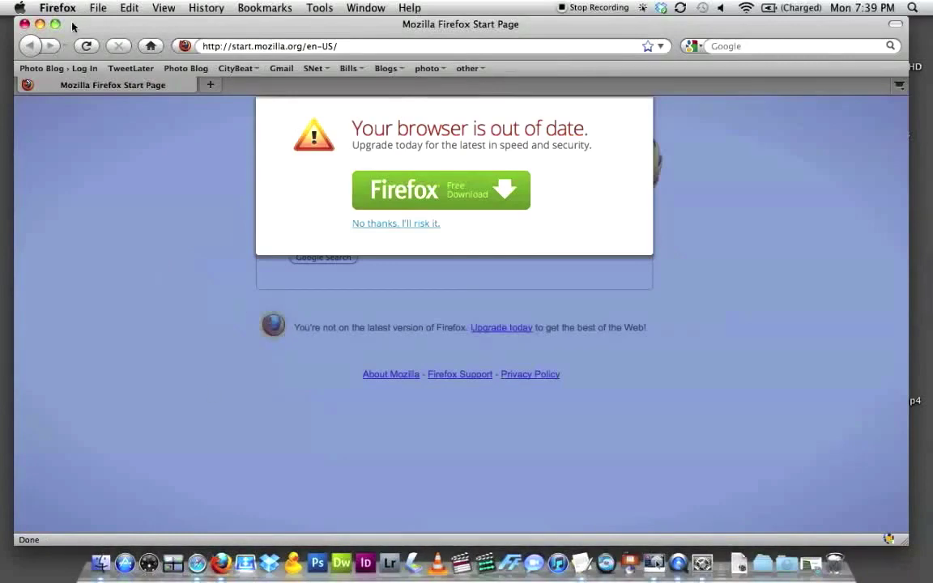
left_click(25, 26)
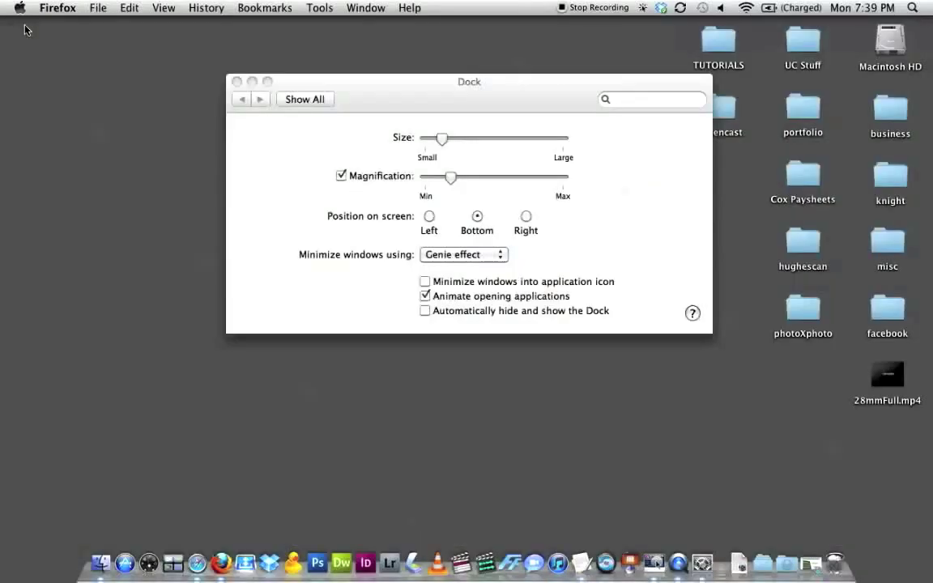
Reopen the Firefox window and show where the Quit Firefox command is without choosing it
left_click(222, 563)
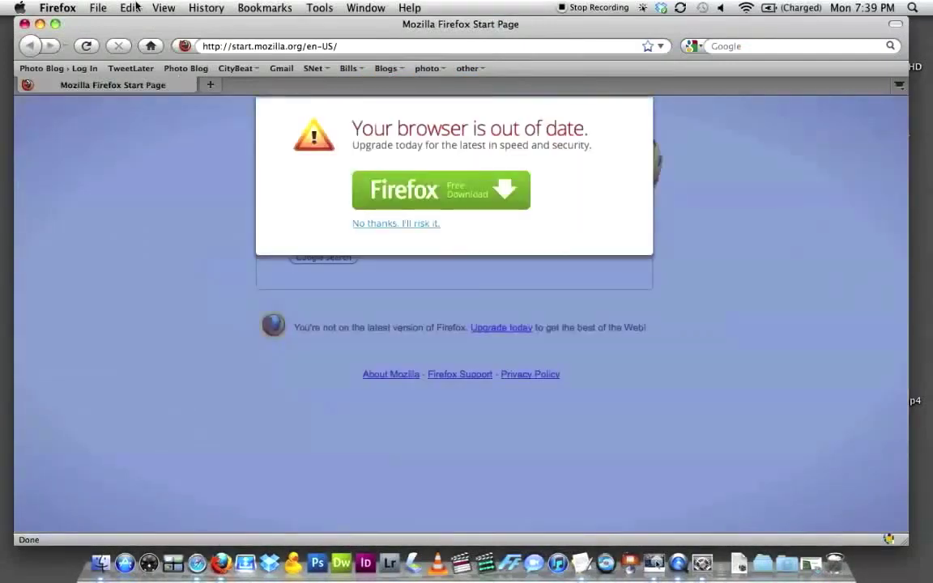
left_click(58, 8)
left_click(58, 9)
left_click(61, 8)
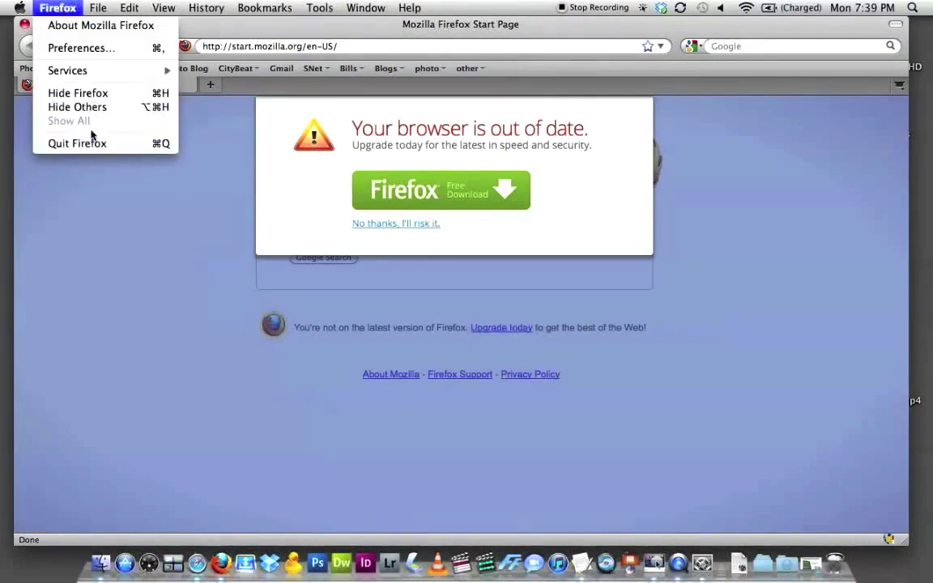
left_click(65, 10)
left_click(65, 10)
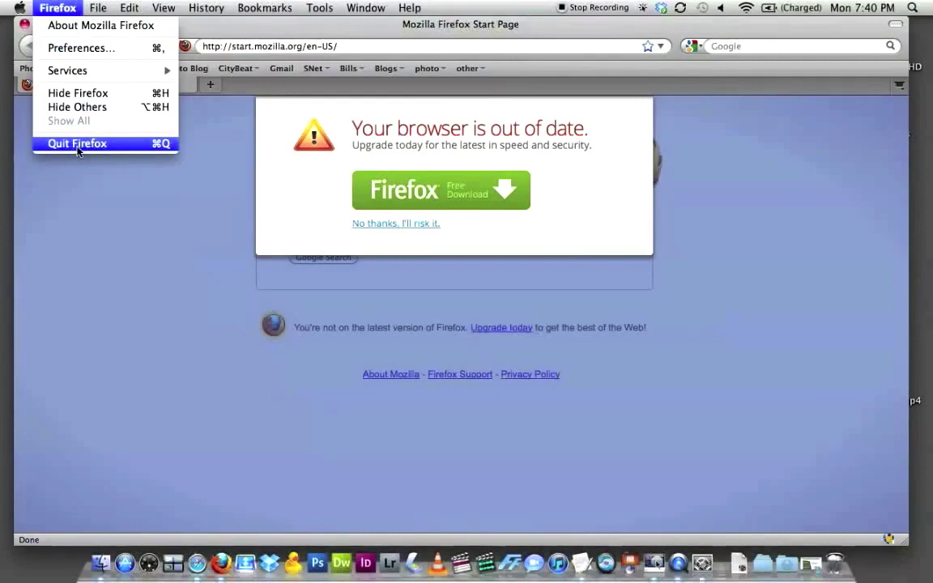
left_click(67, 7)
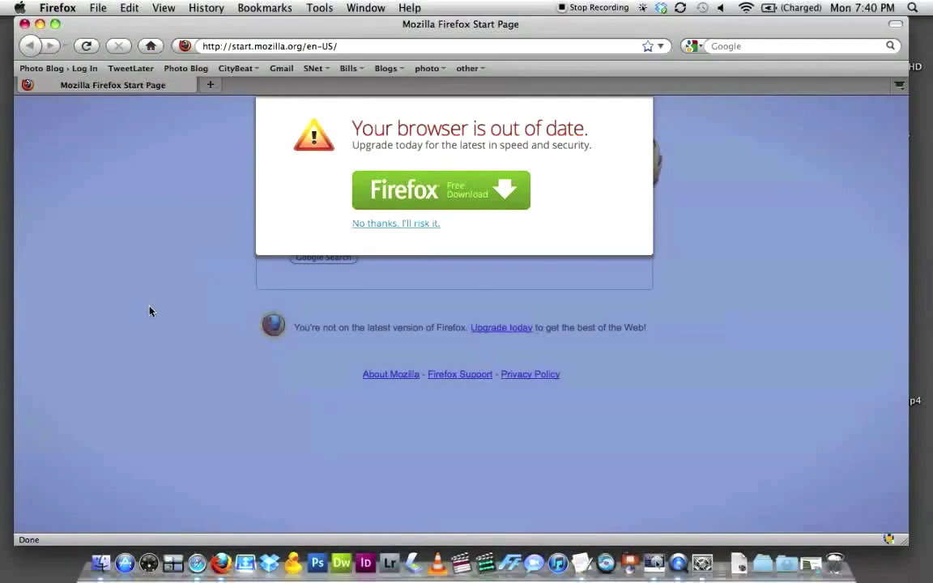
Close the Firefox window and quit Firefox from its Dock icon
left_click(25, 25)
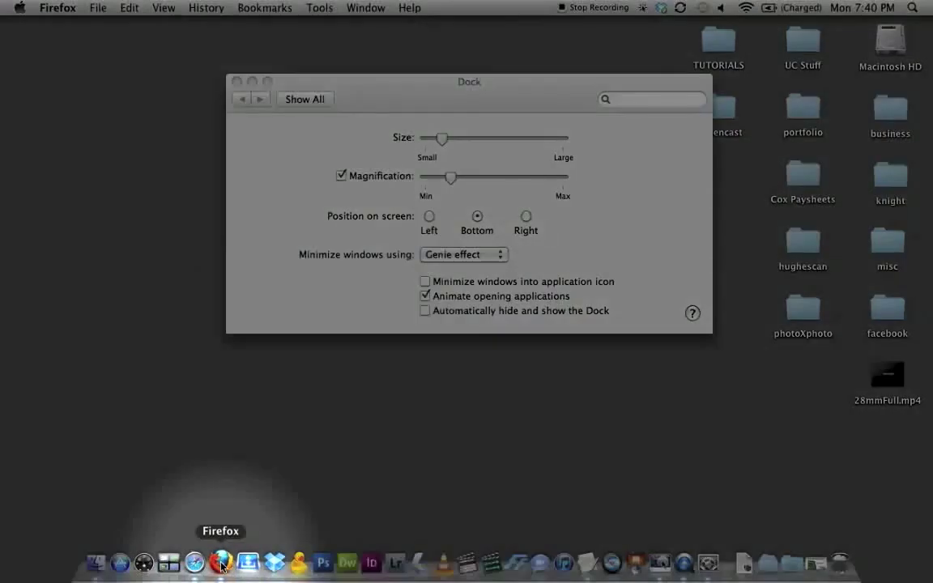
left_click(221, 564)
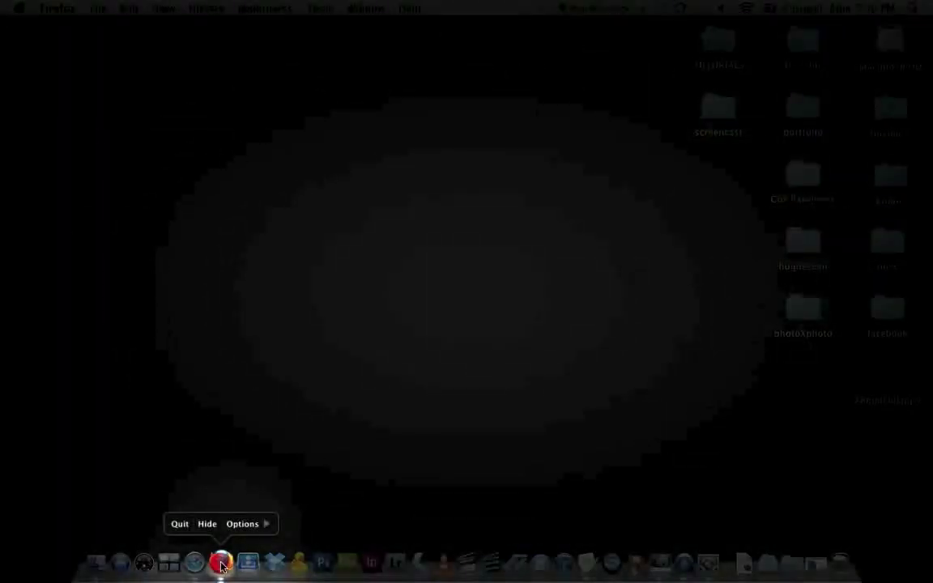
mouse_move(242, 524)
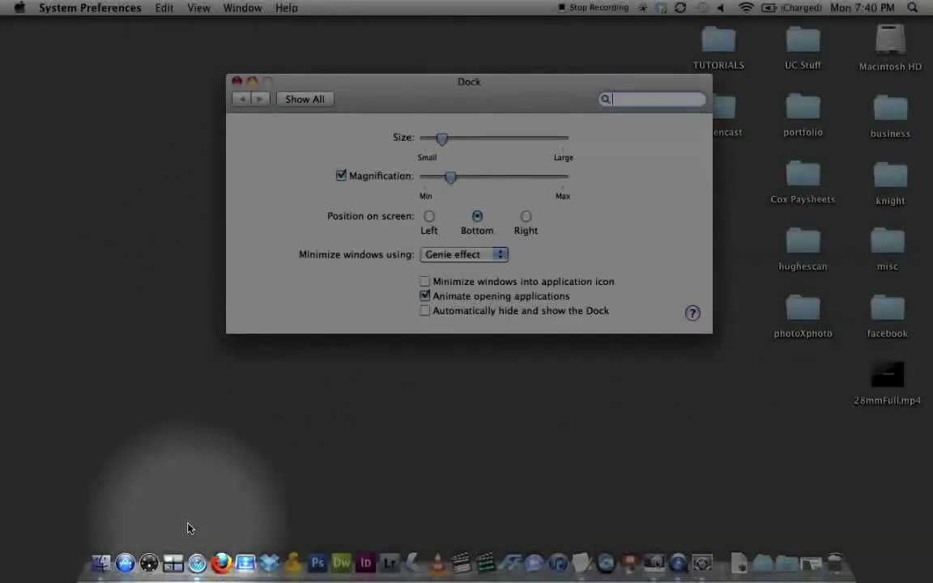
Review the options of Safari's Dock icon, show Safari in Finder and close the Finder window
right_click(197, 564)
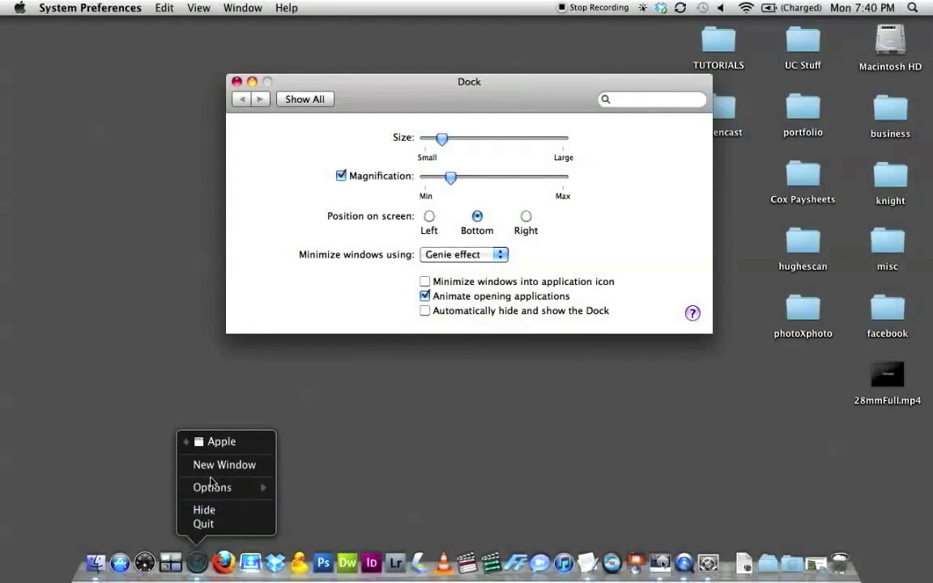
mouse_move(211, 488)
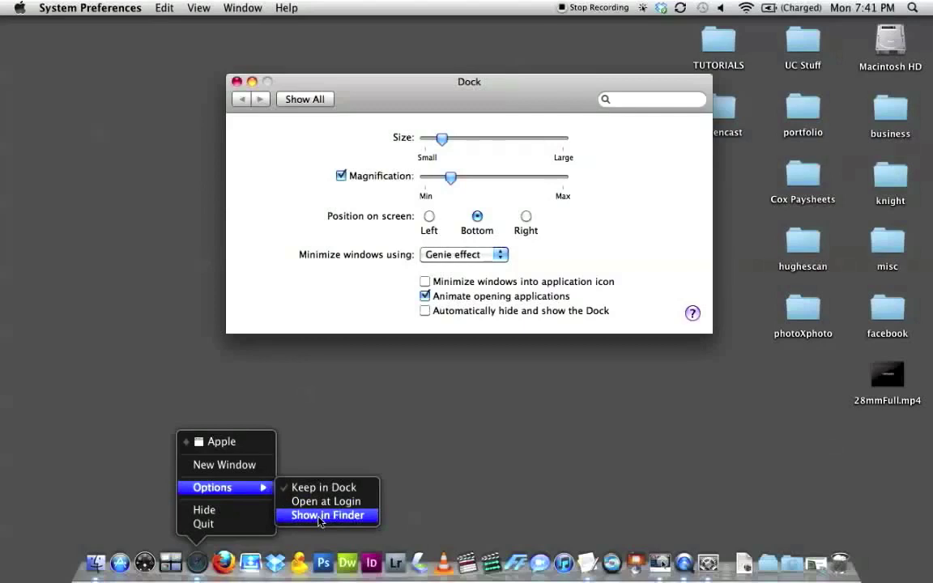
left_click(316, 516)
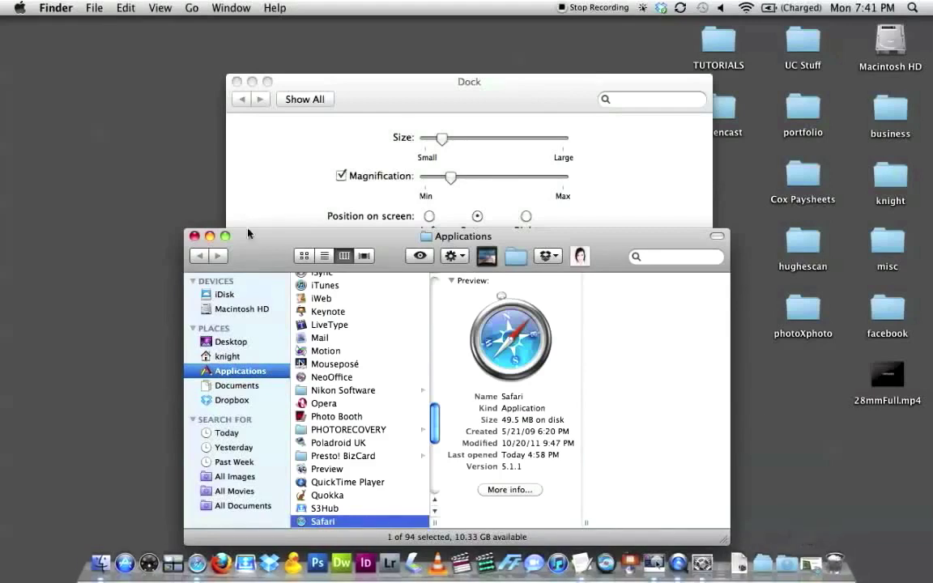
left_click(194, 237)
Quit Safari from its Dock icon and close the Dock preferences window
right_click(197, 565)
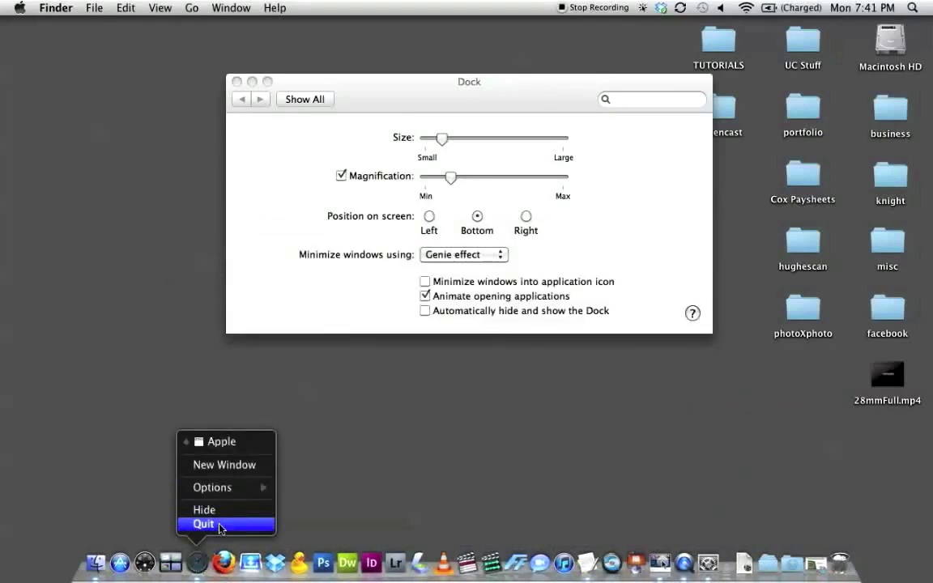
left_click(204, 525)
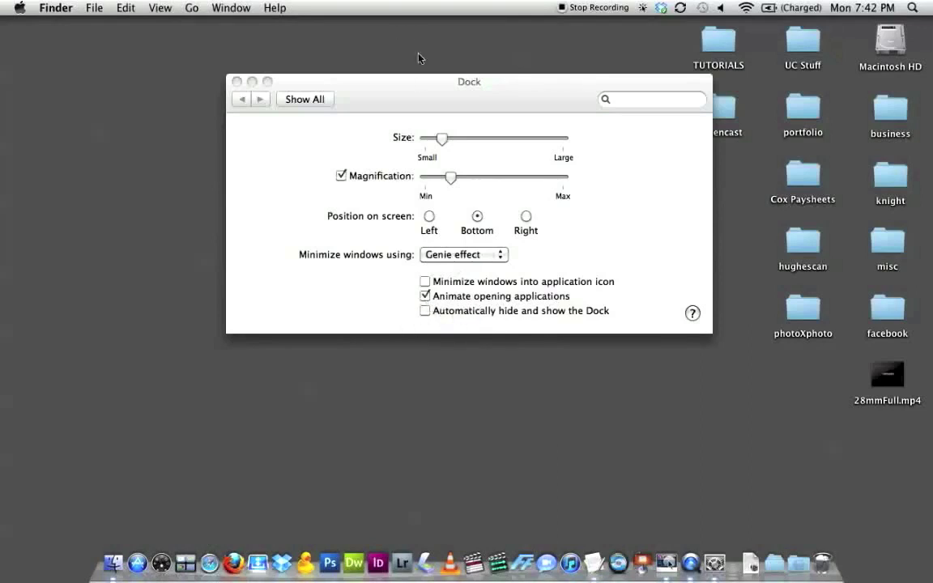
left_click(418, 88)
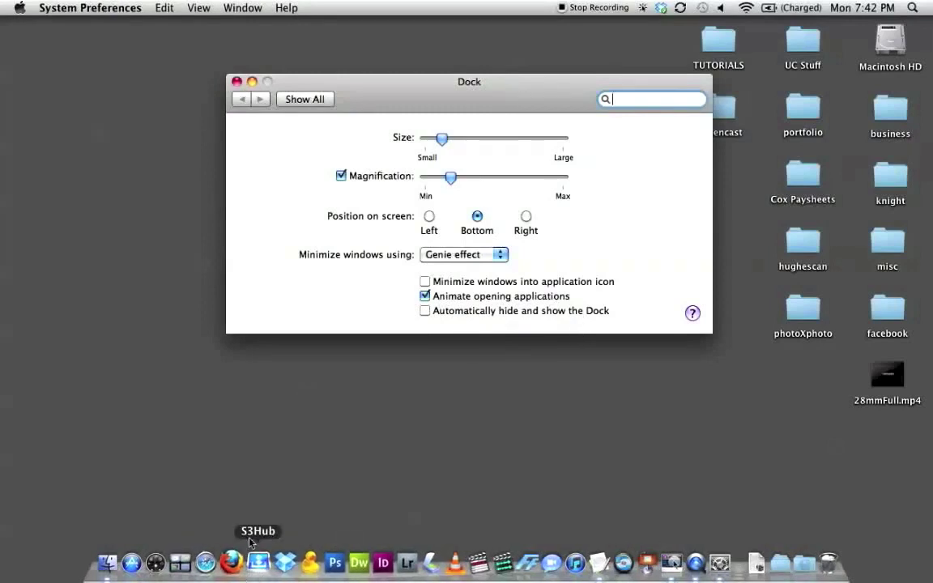
left_click(237, 82)
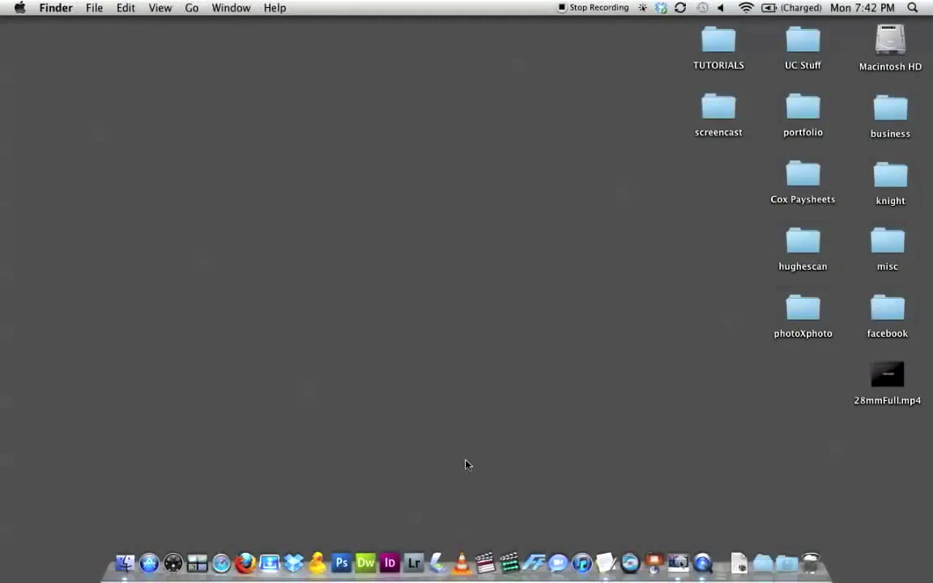
Remove the orange traffic-cone (VLC) application icon from the Dock
right_click(461, 565)
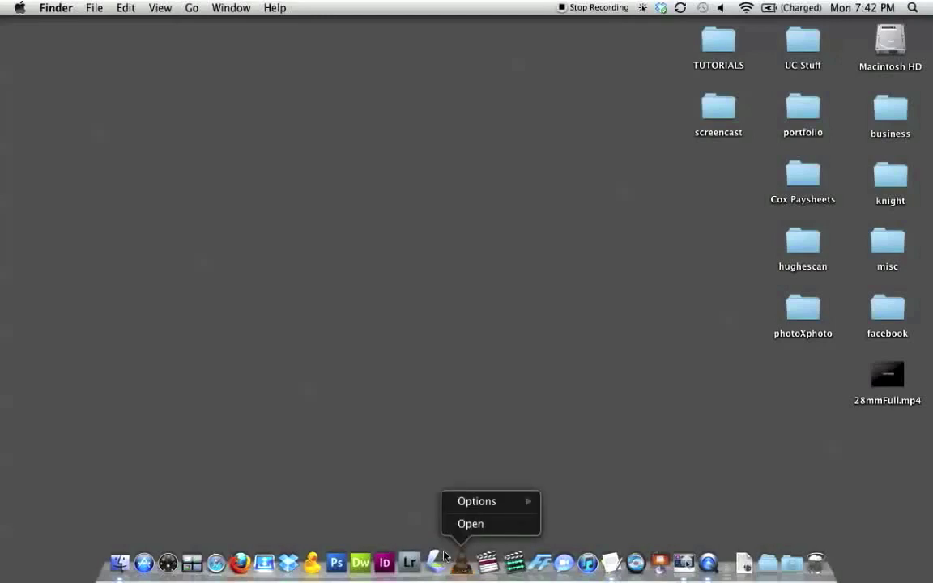
left_click(401, 501)
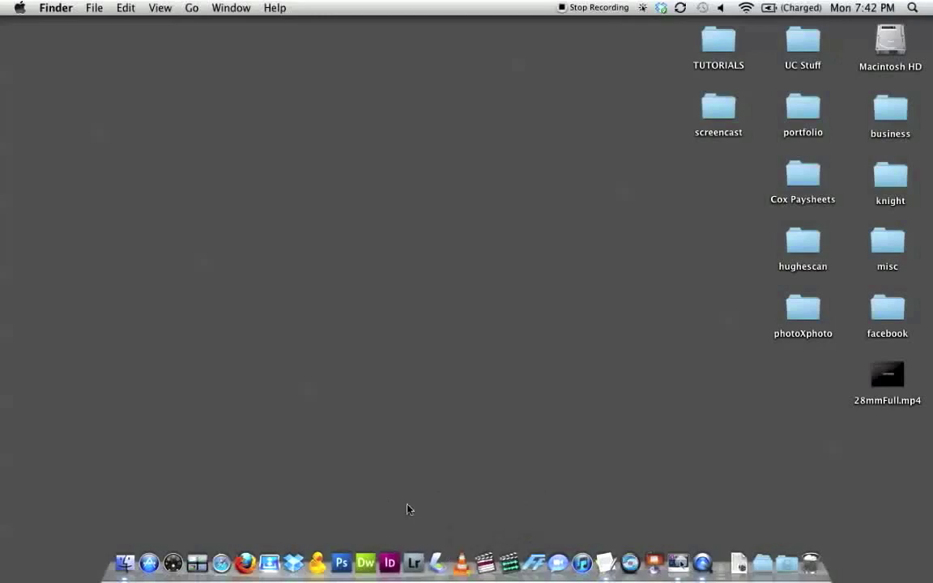
left_click(463, 570)
left_click_drag(463, 570, 459, 440)
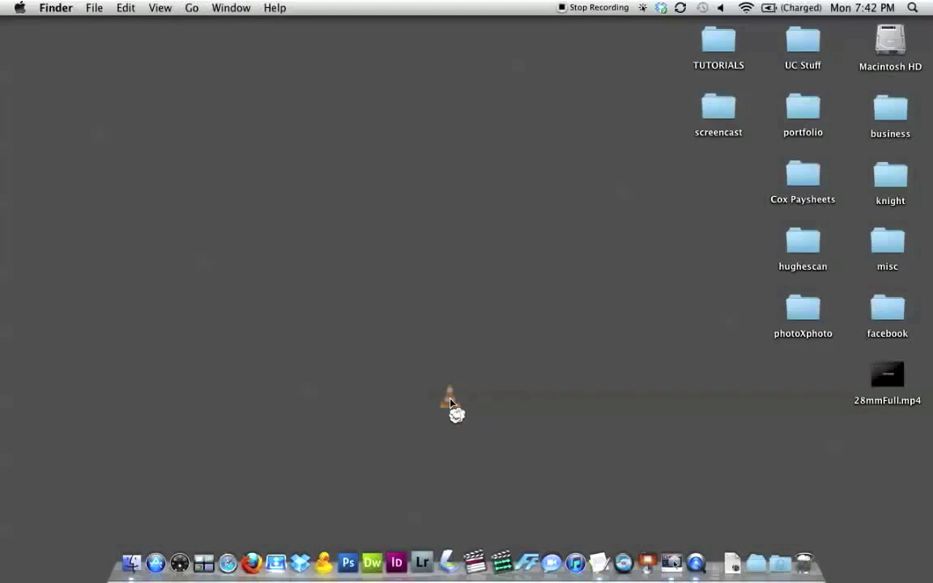
left_click_drag(465, 407, 459, 406)
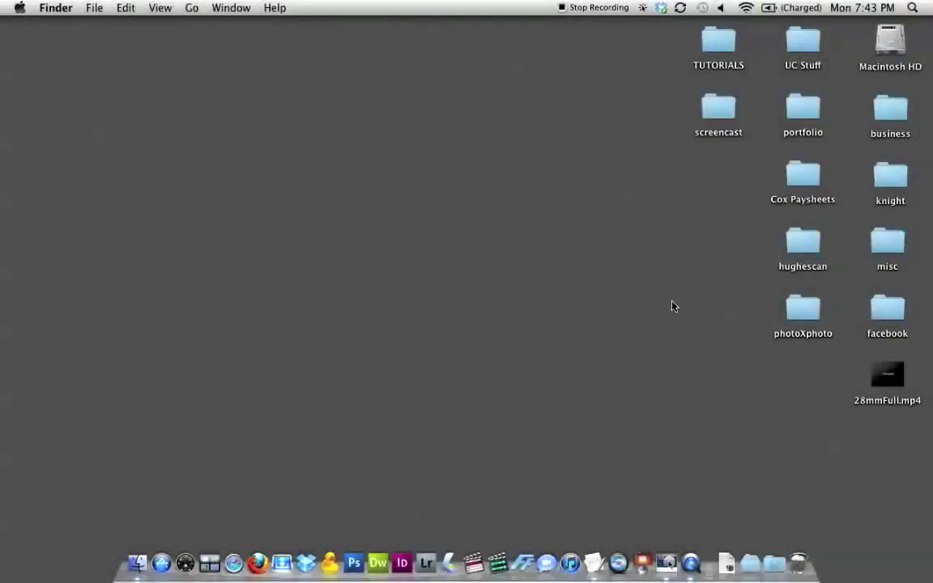
Add the DOCS folder from the home folder's Documents on Macintosh HD to the Dock beside the Trash and close the Finder window
double_click(891, 43)
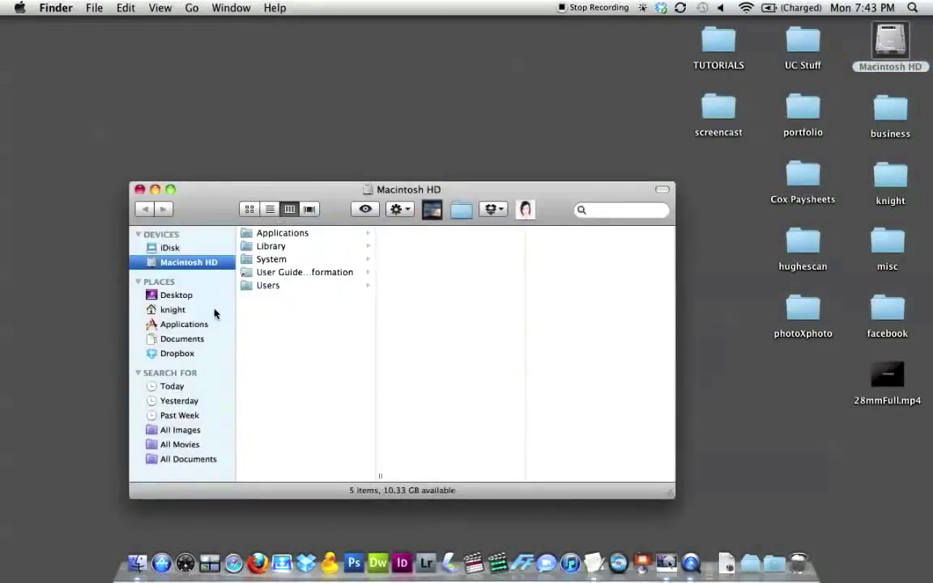
left_click(172, 310)
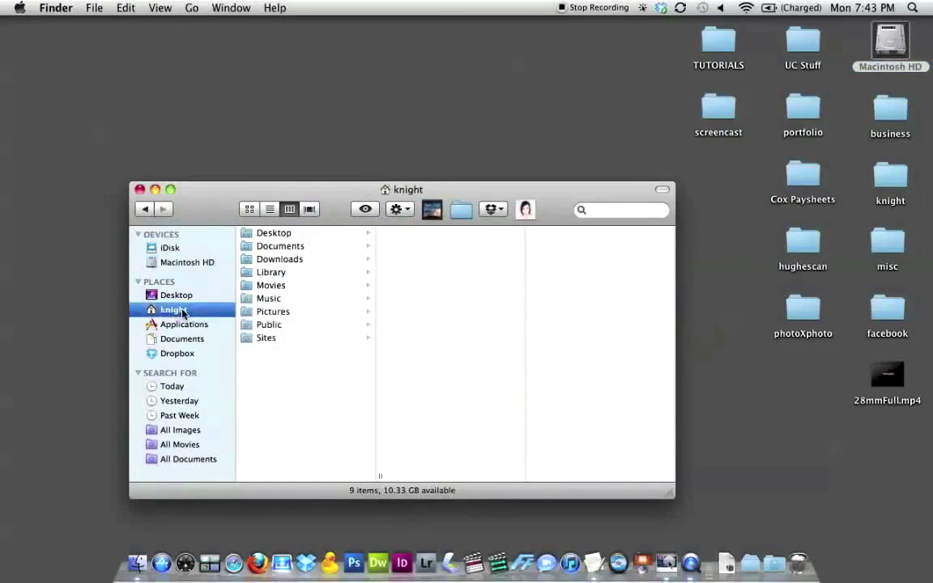
left_click(288, 247)
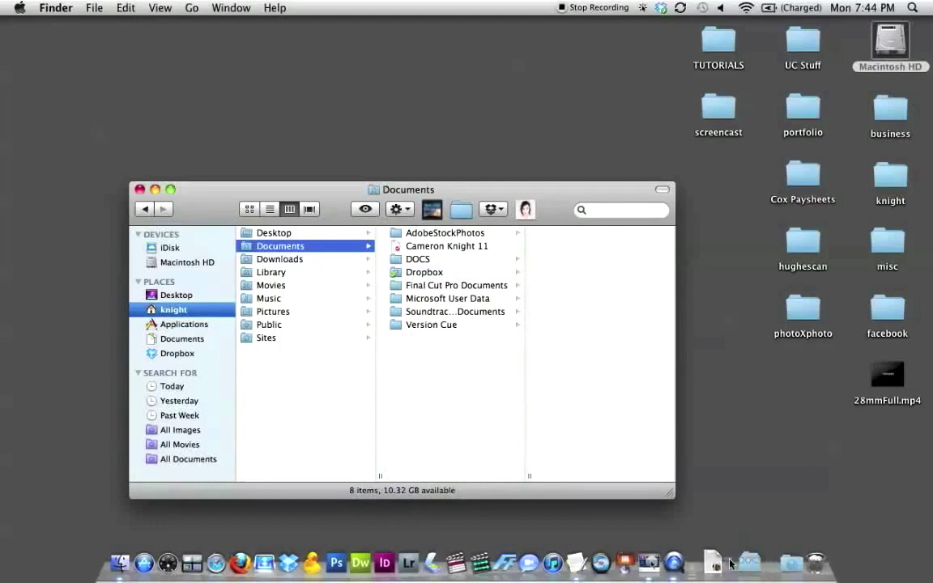
left_click_drag(792, 563, 792, 572)
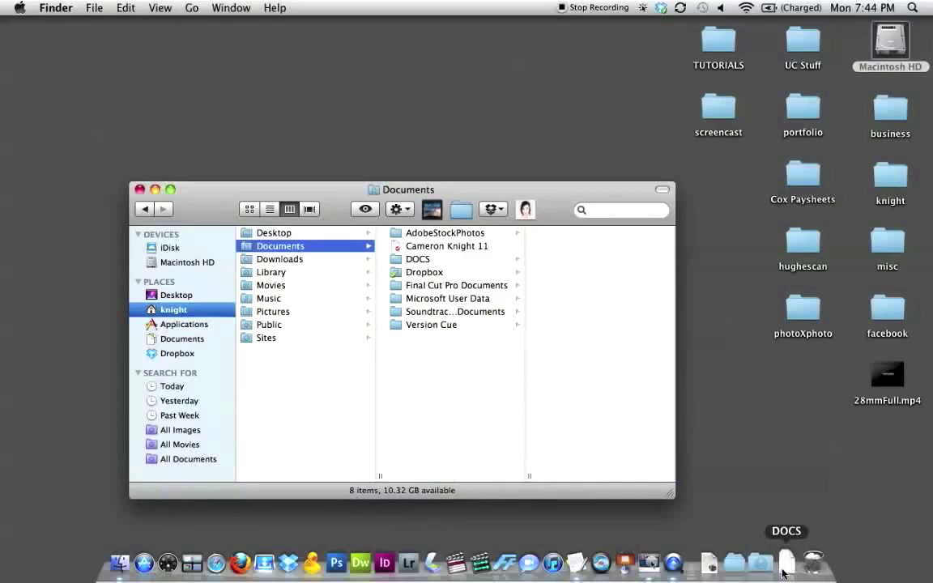
left_click(139, 190)
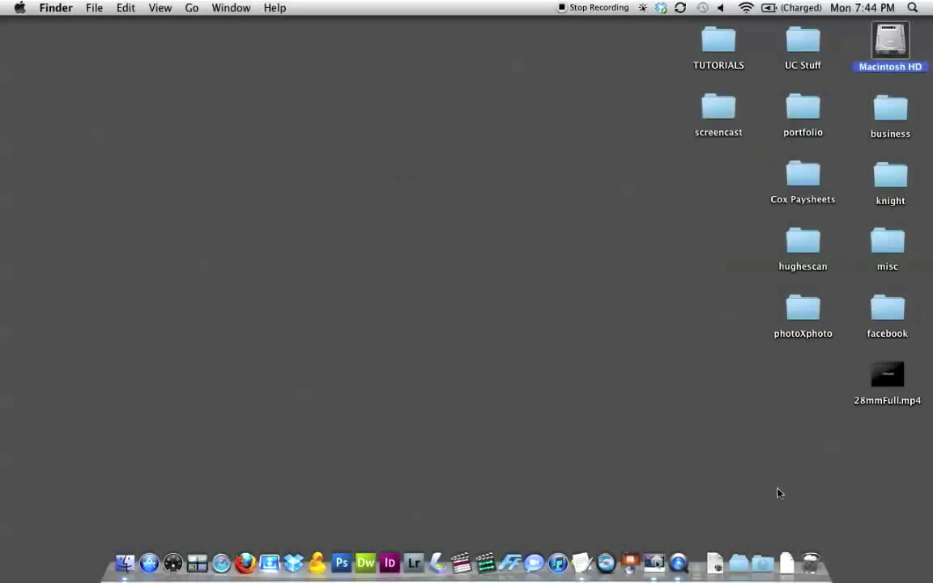
Browse the DOCS folder's contents from its Dock icon through to the end and open the folder in Finder
left_click(787, 565)
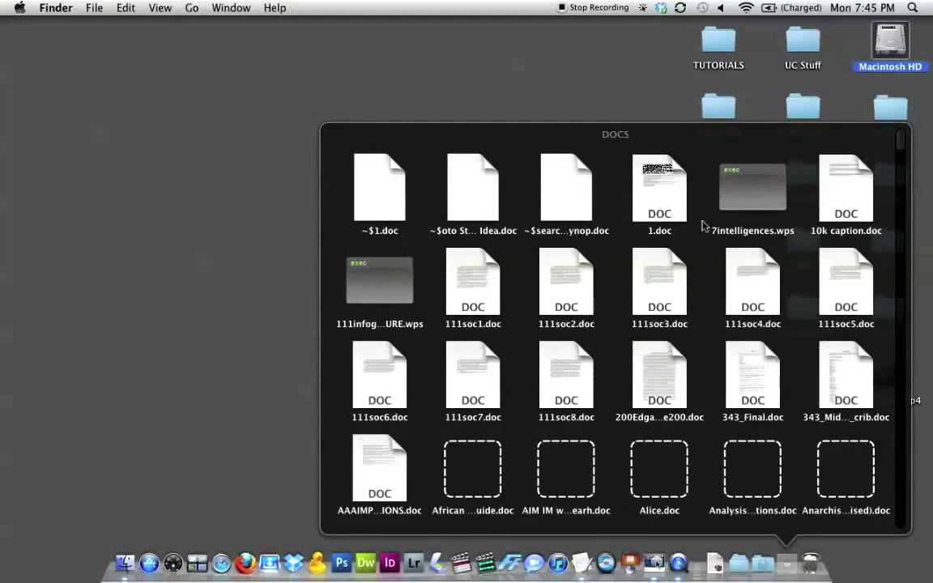
scroll(703, 227, "down", 10)
scroll(712, 233, "down", 15)
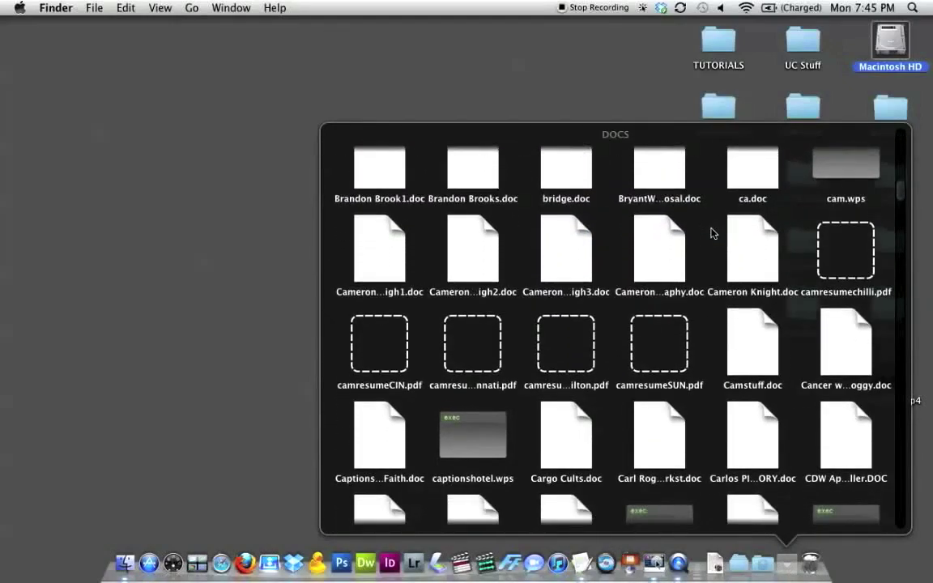
scroll(563, 242, "down", 2)
scroll(563, 243, "down", 10)
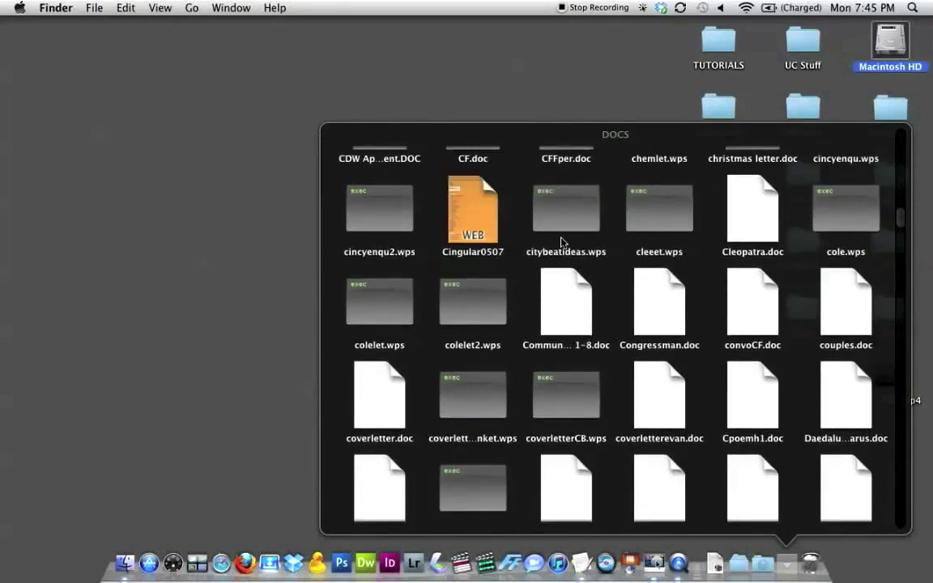
scroll(564, 242, "down", 4)
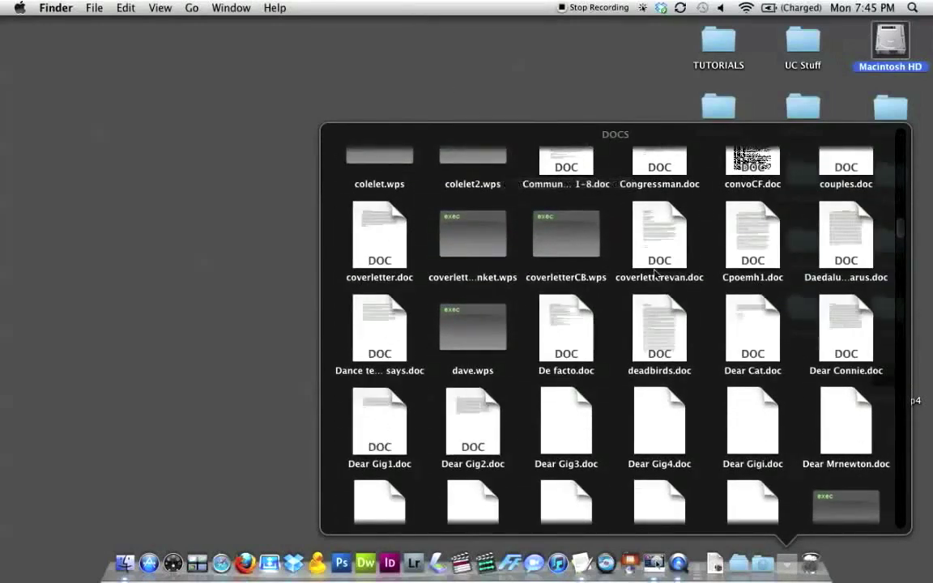
left_click_drag(901, 234, 898, 518)
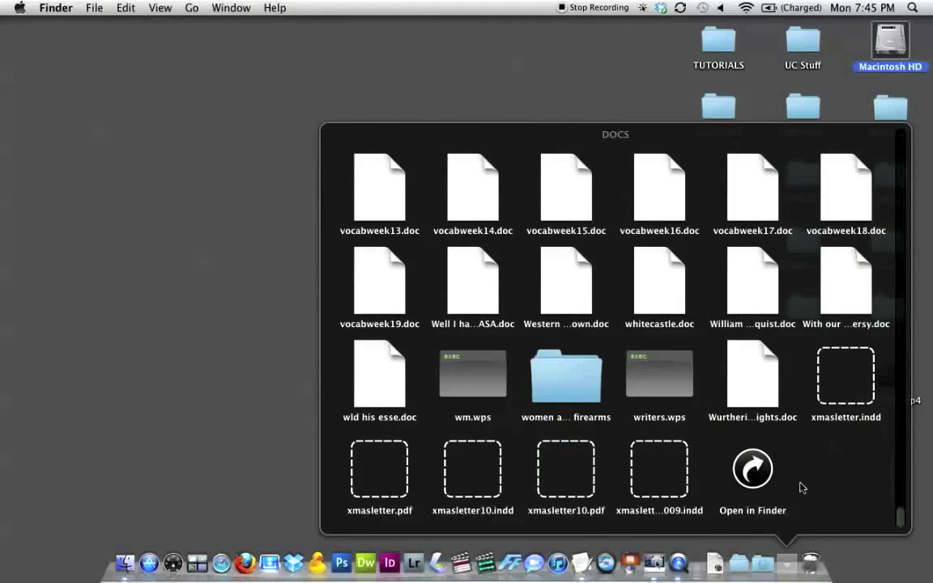
left_click(754, 470)
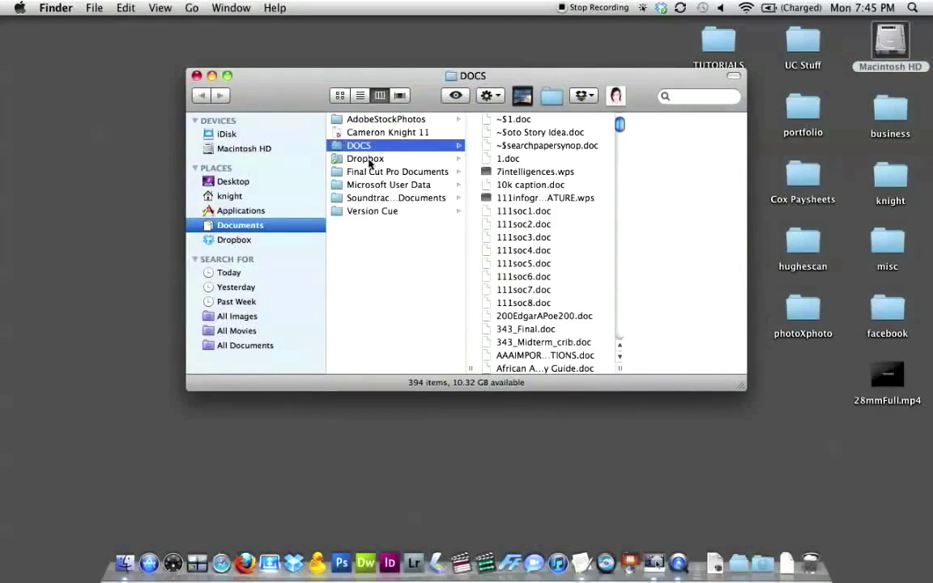
Move the DOCS Finder window aside, remove the DOCS folder from the Dock and close the window
left_click_drag(356, 74, 307, 68)
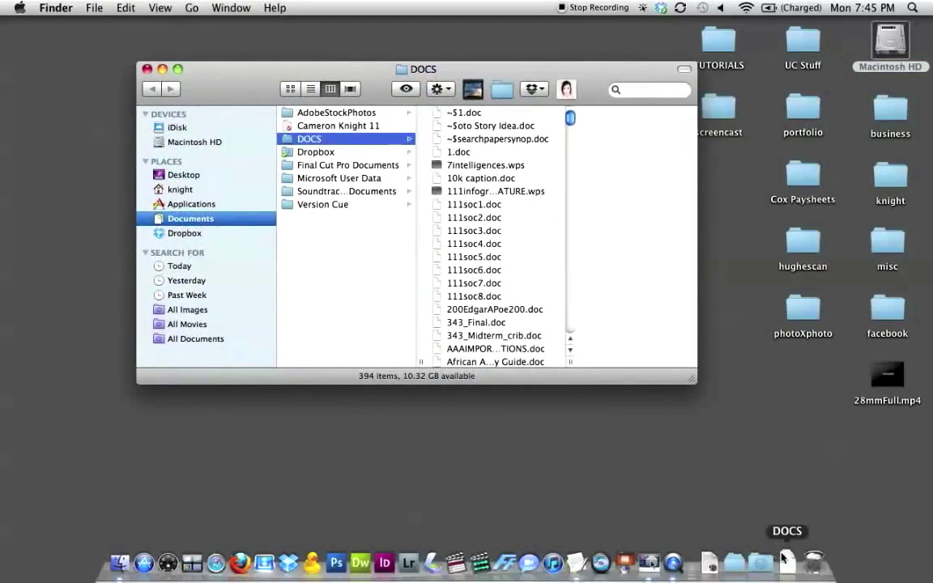
left_click_drag(788, 567, 778, 435)
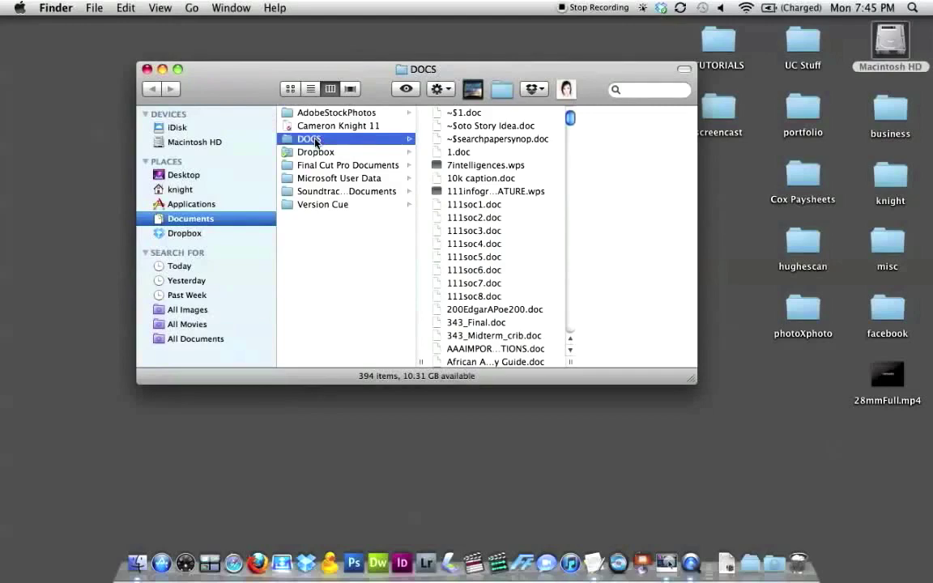
left_click(147, 70)
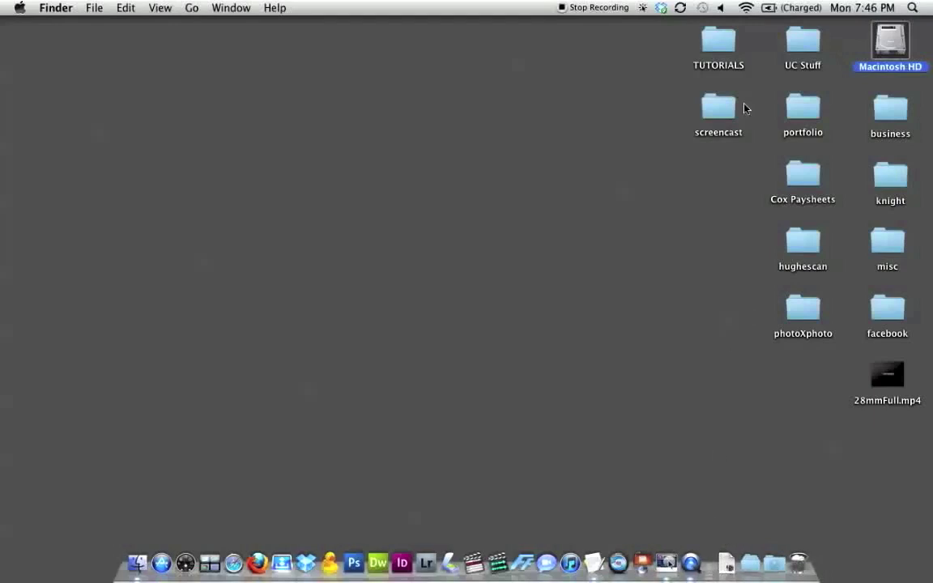
Add the University of Cincinnati class lists PDF from the UC Stuff desktop folder to the Dock and remove it again
double_click(805, 39)
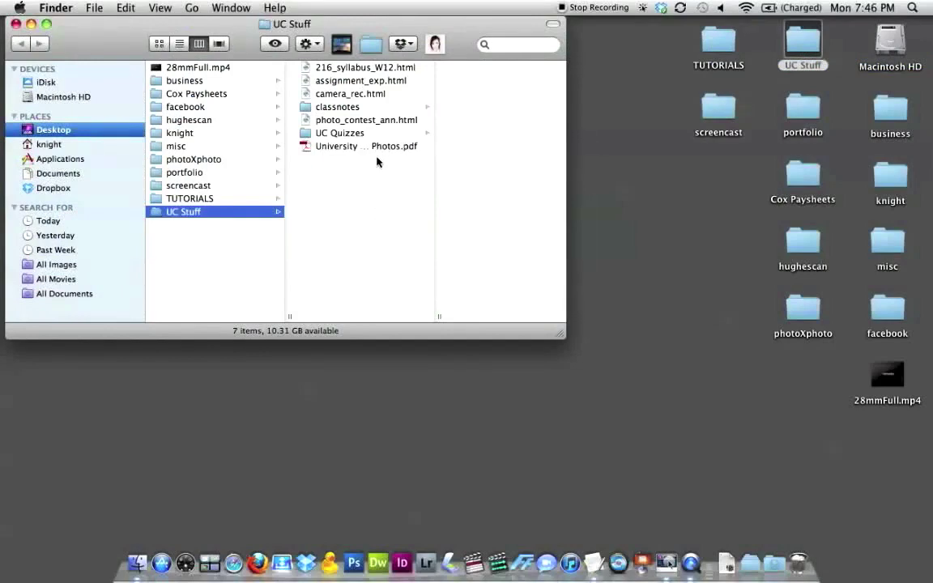
left_click_drag(375, 147, 738, 566)
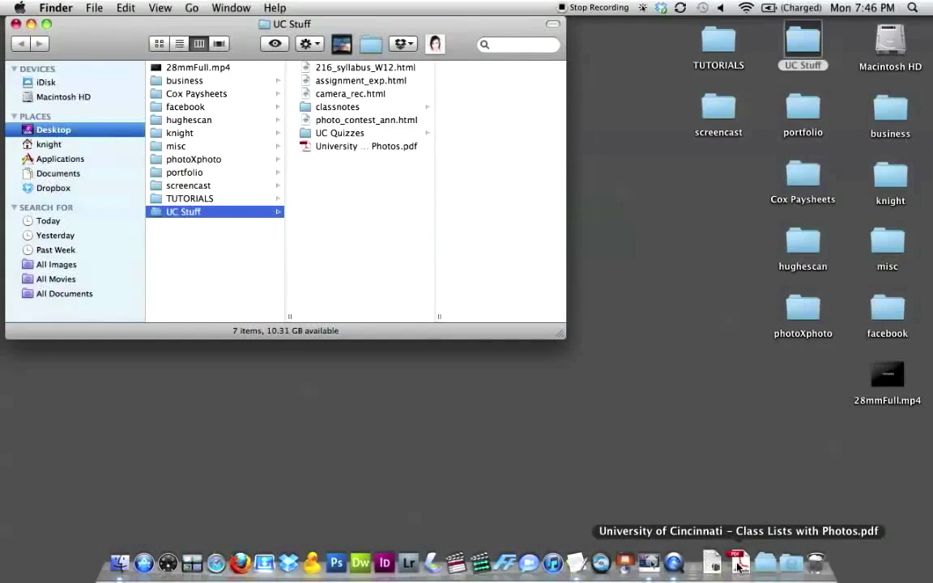
left_click_drag(739, 565, 725, 430)
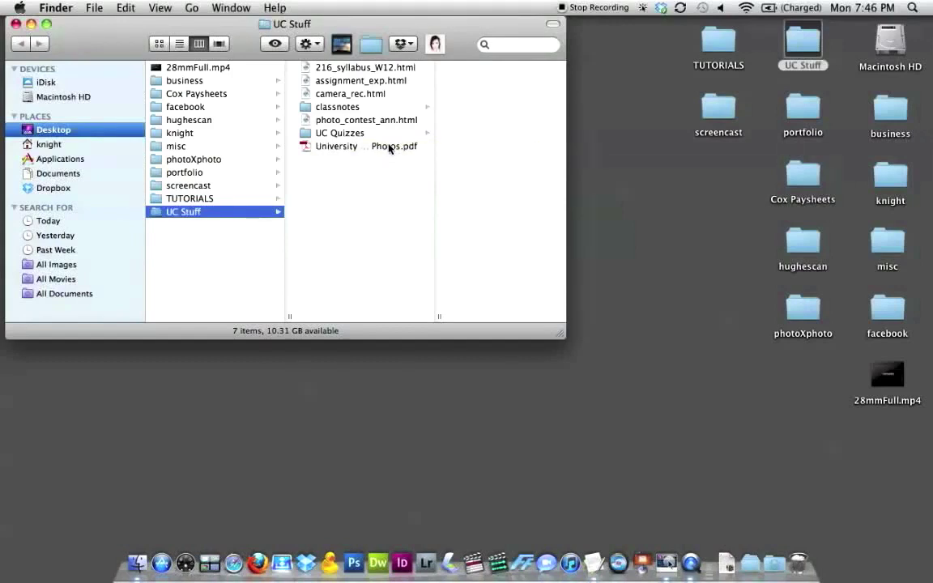
Put the class lists PDF back in the Dock, open it from there and close the document
left_click_drag(733, 567, 739, 561)
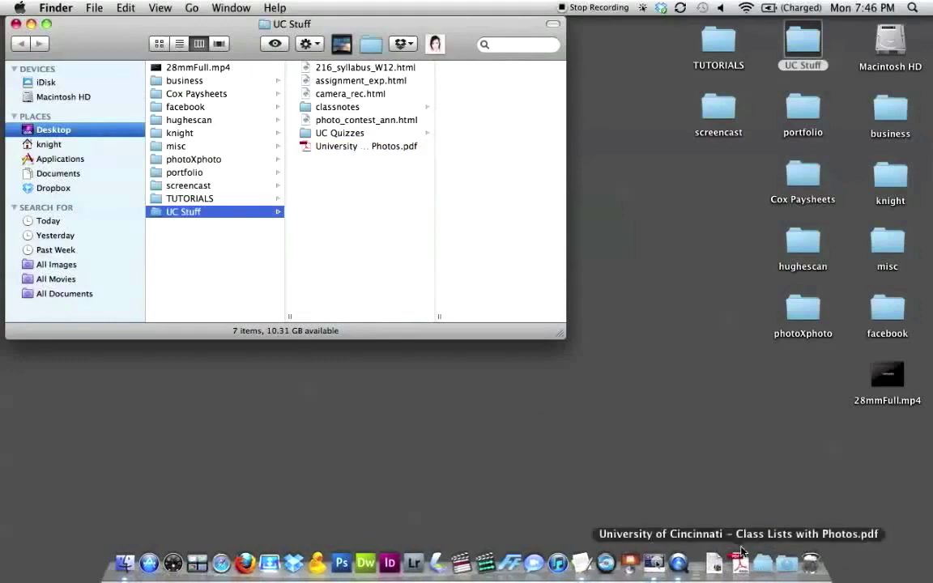
left_click(741, 561)
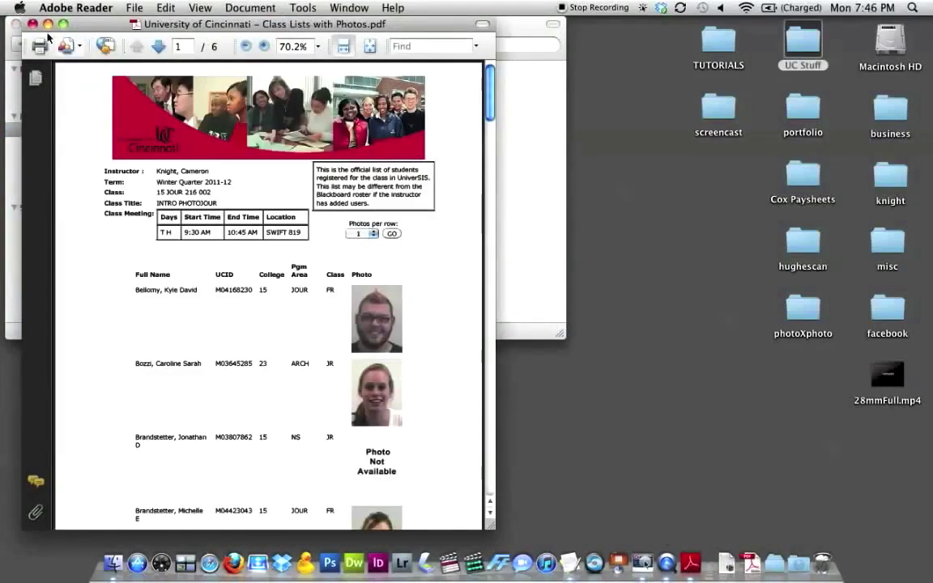
left_click(33, 23)
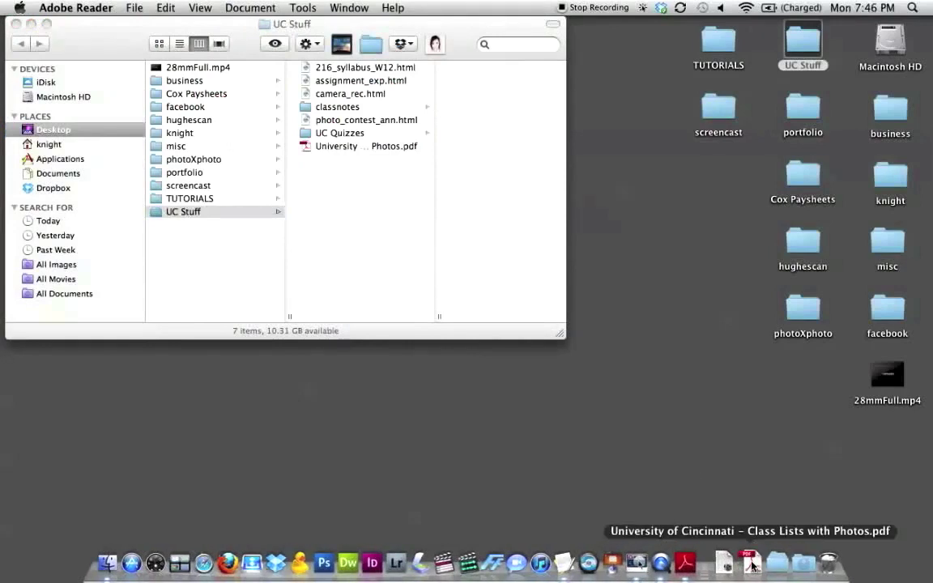
Remove the class lists PDF from the Dock and close the UC Stuff Finder window
left_click_drag(752, 565, 687, 431)
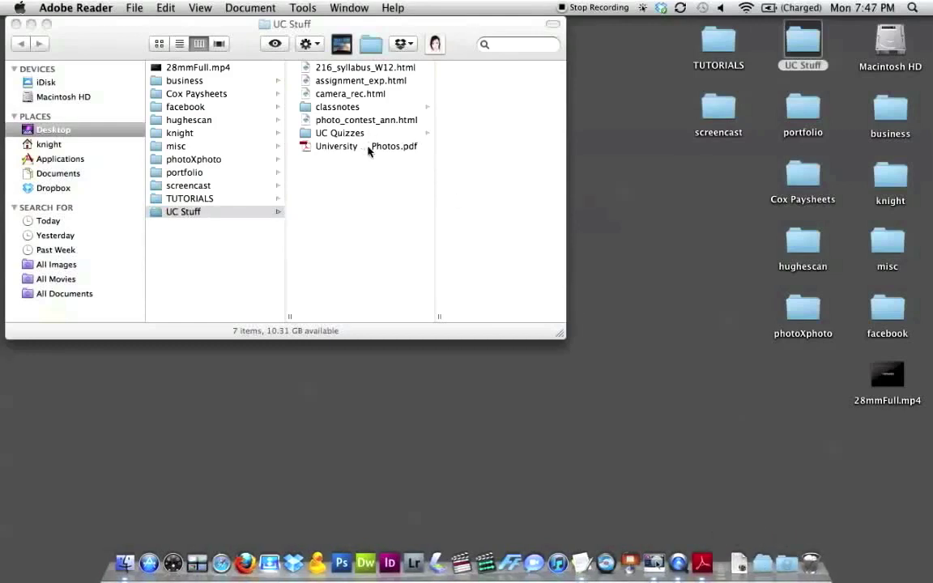
left_click(13, 27)
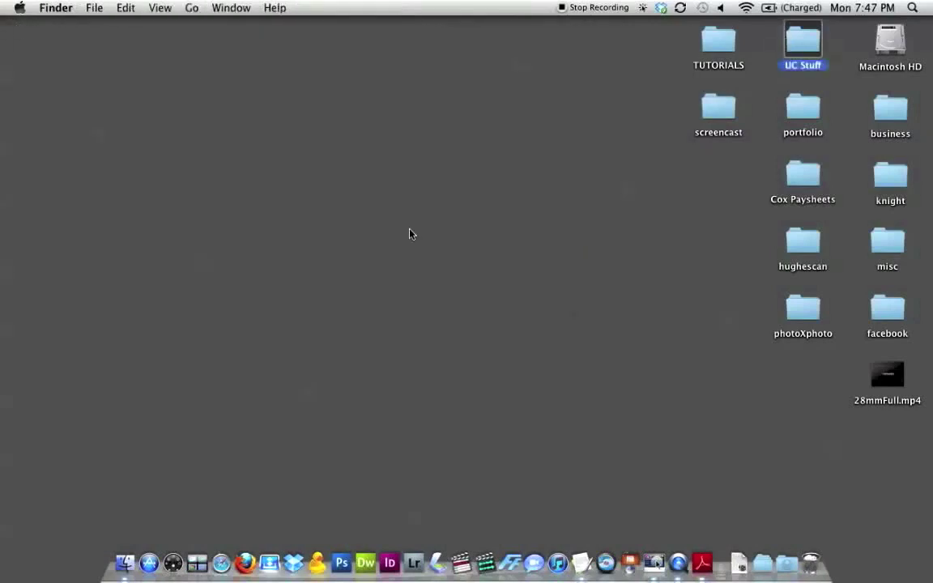